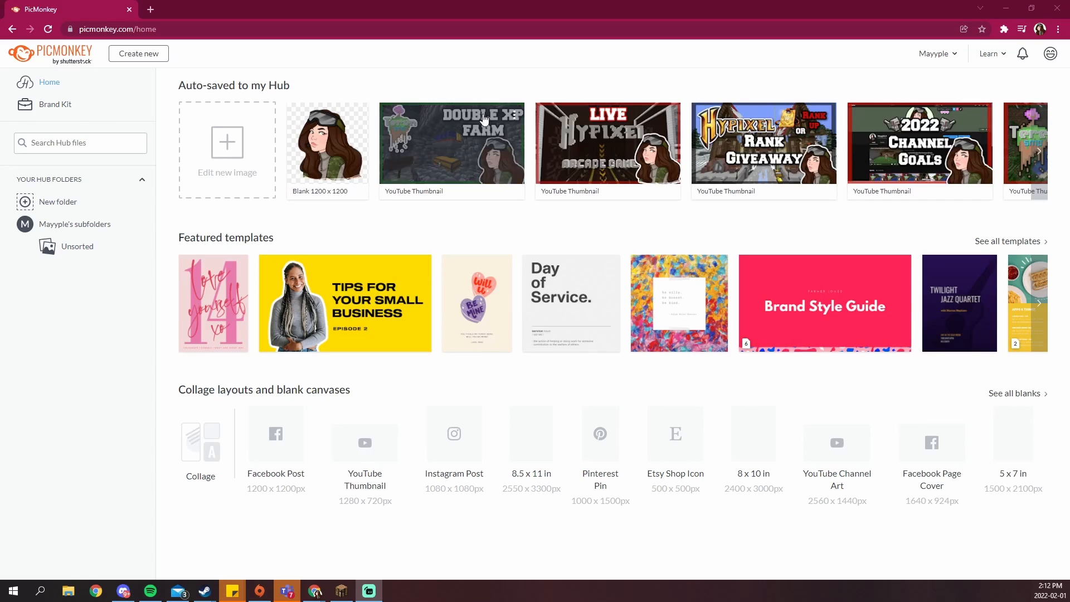
Step: Browse the auto-saved Hub thumbnails through to the oldest designs and return to the most recent ones
{"action": "left_click", "coordinate": [1038, 150]}
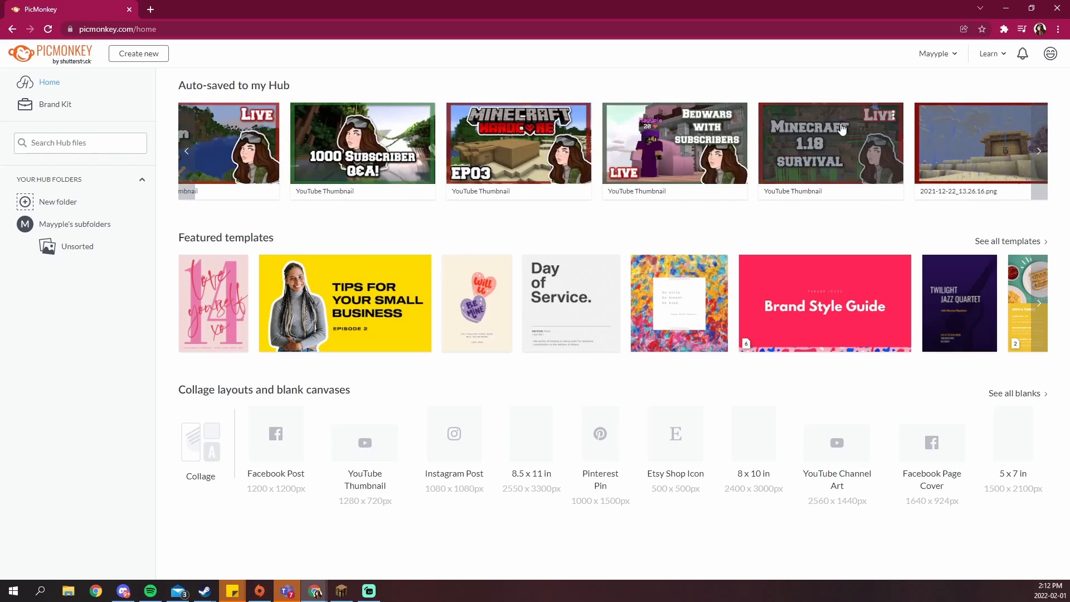
{"action": "left_click", "coordinate": [187, 152]}
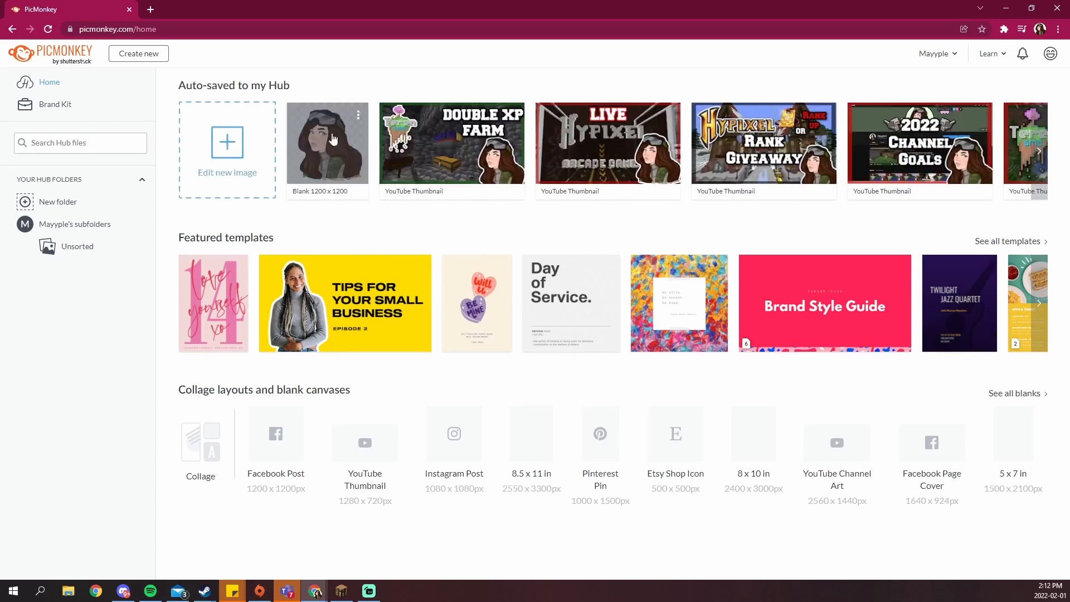
{"action": "left_click", "coordinate": [1038, 151]}
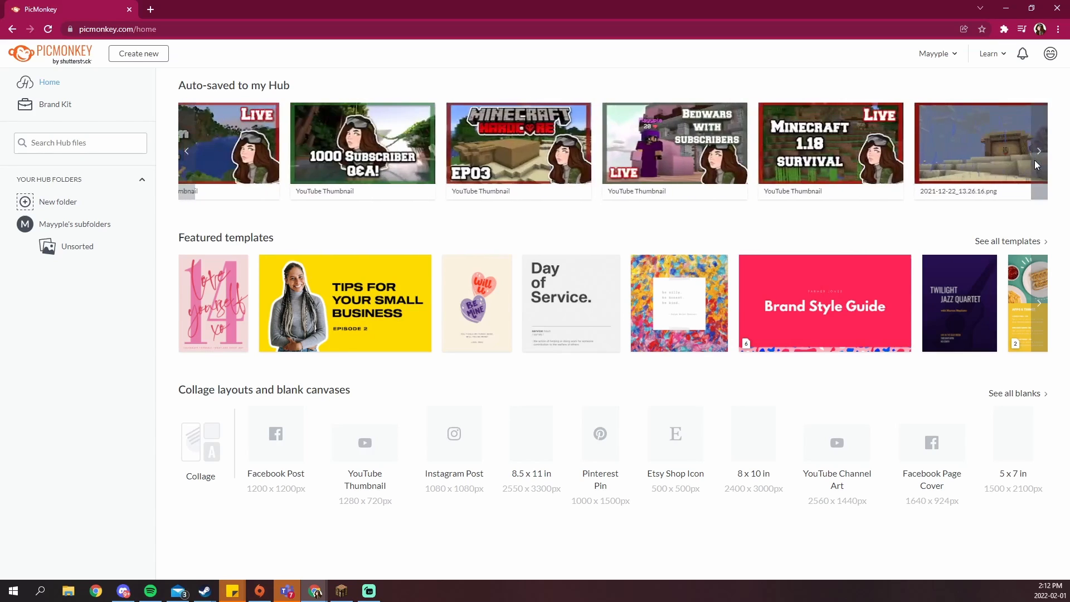
{"action": "left_click", "coordinate": [1039, 150]}
{"action": "left_click", "coordinate": [1039, 150]}
{"action": "left_click", "coordinate": [1039, 150]}
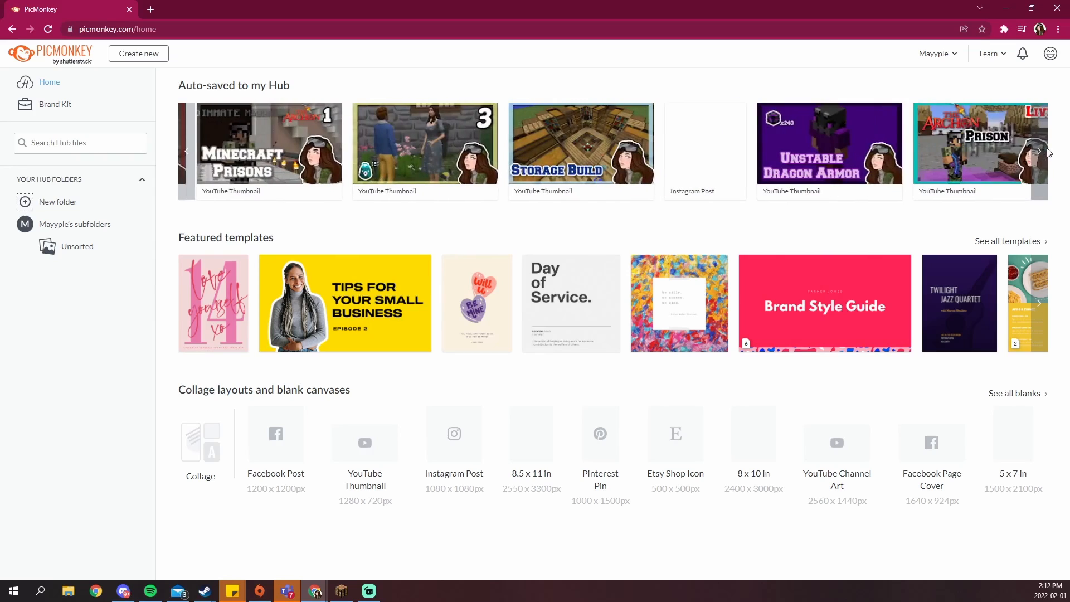
{"action": "left_click", "coordinate": [1040, 151]}
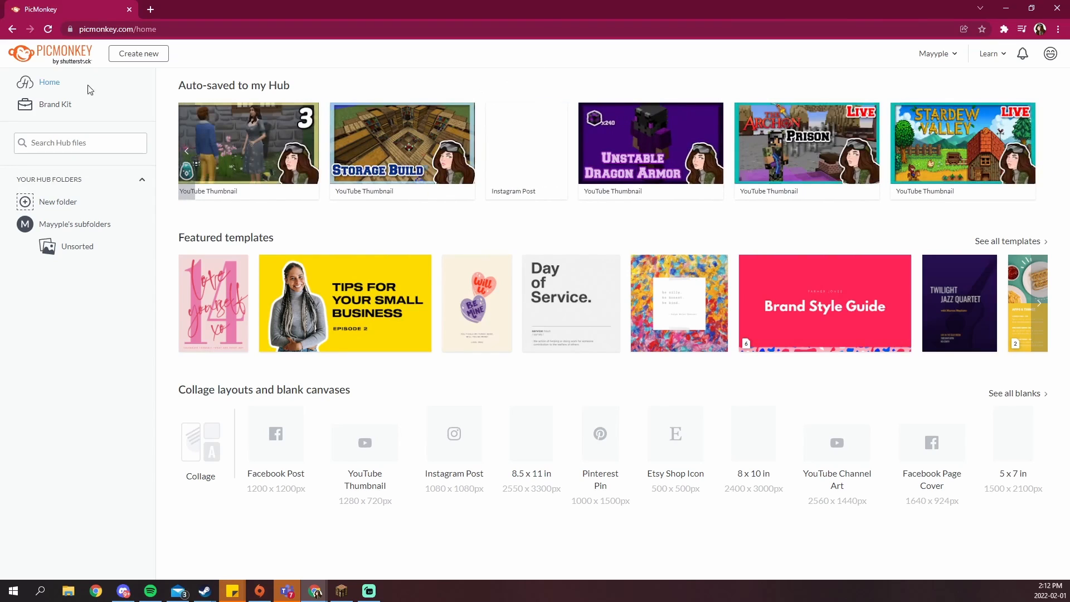
{"action": "left_click", "coordinate": [186, 150]}
{"action": "left_click", "coordinate": [186, 150]}
{"action": "left_click", "coordinate": [187, 151]}
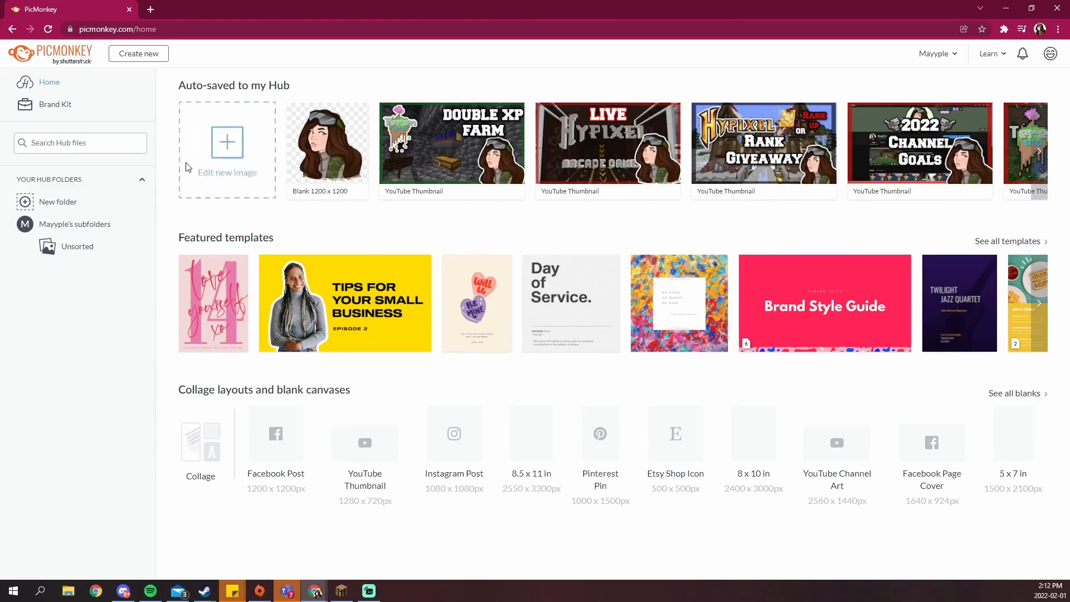
{"action": "left_click", "coordinate": [204, 125]}
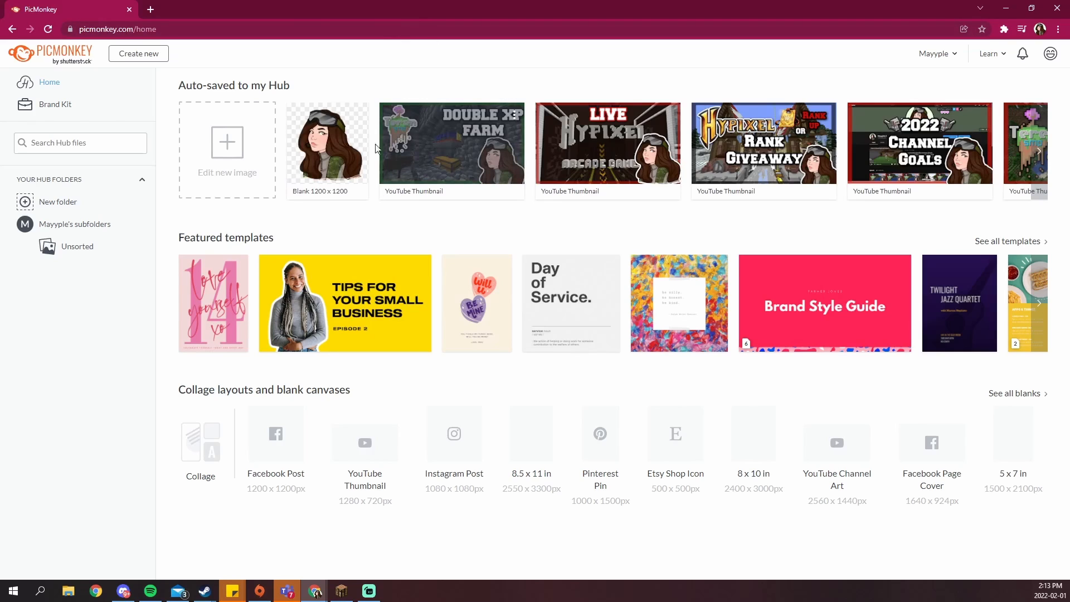
Step: Create a blank 1280 x 720 YouTube Thumbnail canvas and upload a Minecraft screenshot from the computer's screenshots folder
{"action": "left_click", "coordinate": [364, 445]}
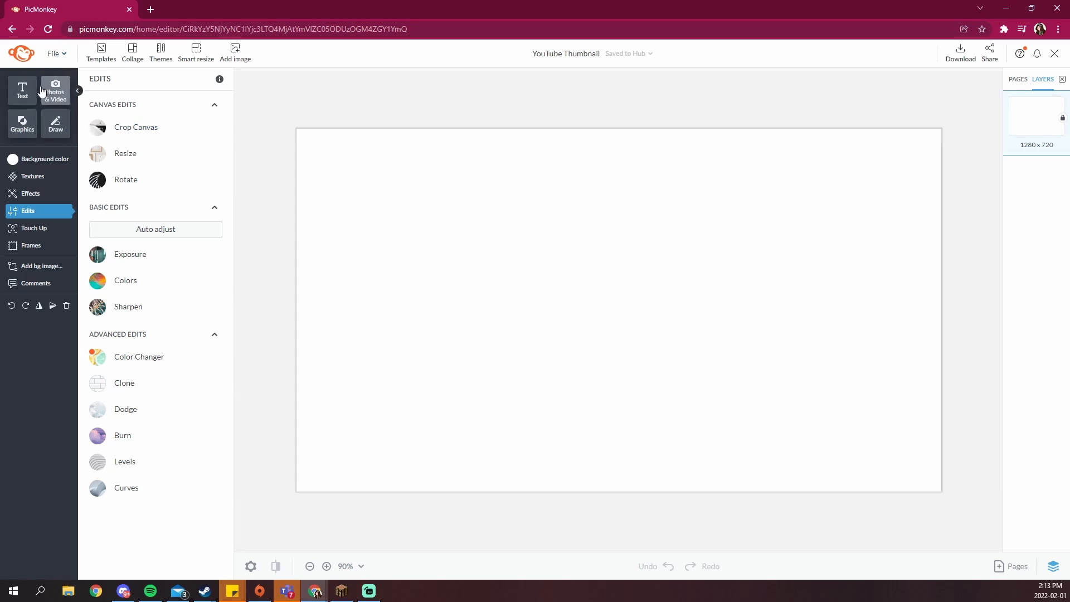
{"action": "left_click", "coordinate": [63, 103]}
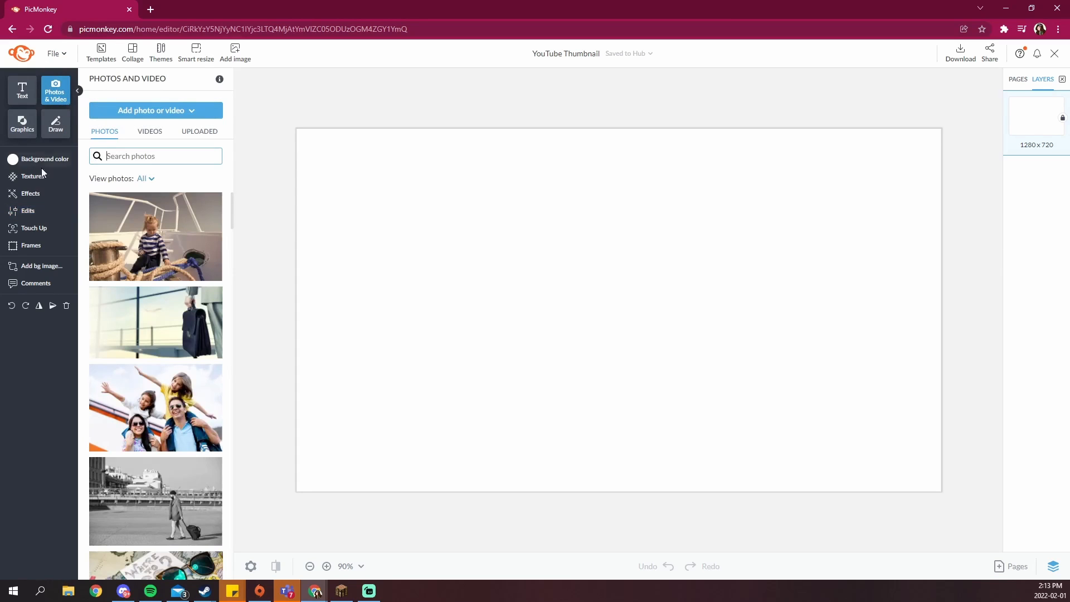
{"action": "left_click", "coordinate": [146, 110]}
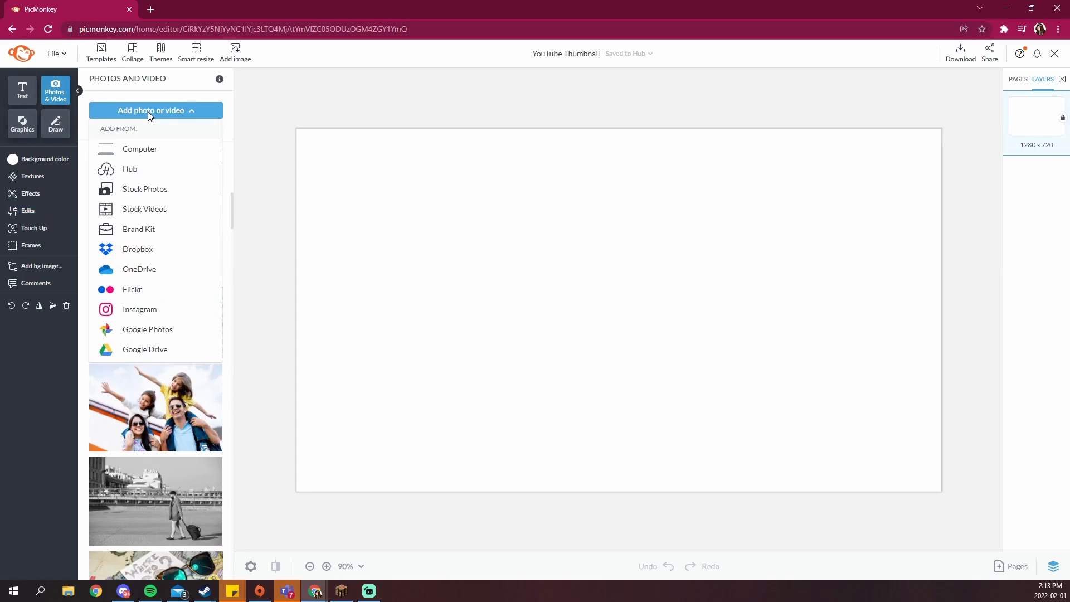
{"action": "left_click", "coordinate": [139, 151]}
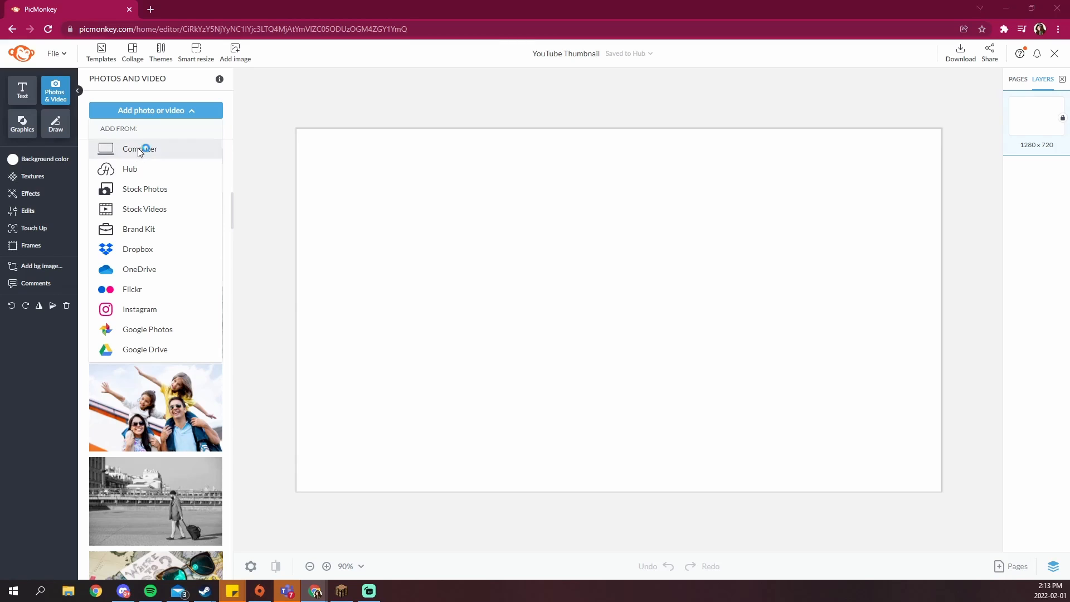
{"action": "scroll", "coordinate": [376, 209], "scroll_direction": "down", "scroll_amount": 15}
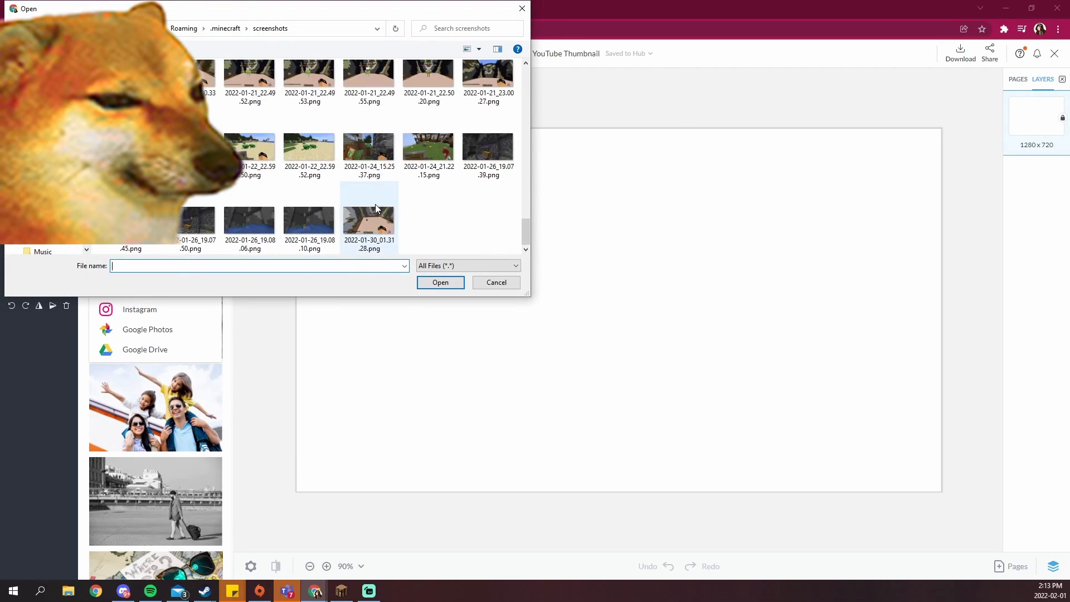
{"action": "scroll", "coordinate": [377, 200], "scroll_direction": "up", "scroll_amount": 8}
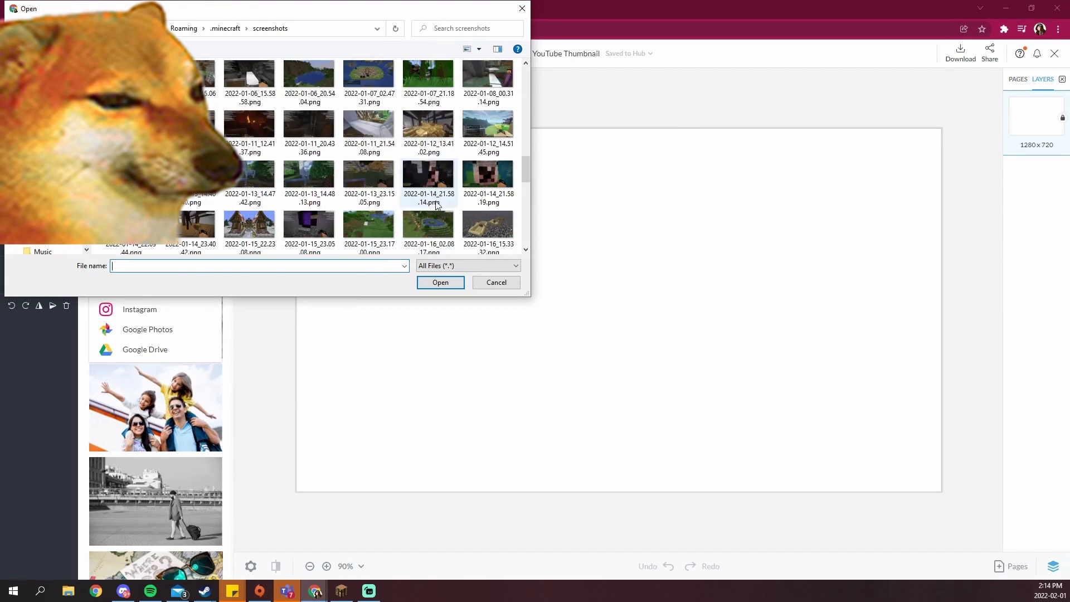
{"action": "scroll", "coordinate": [364, 186], "scroll_direction": "up", "scroll_amount": 2}
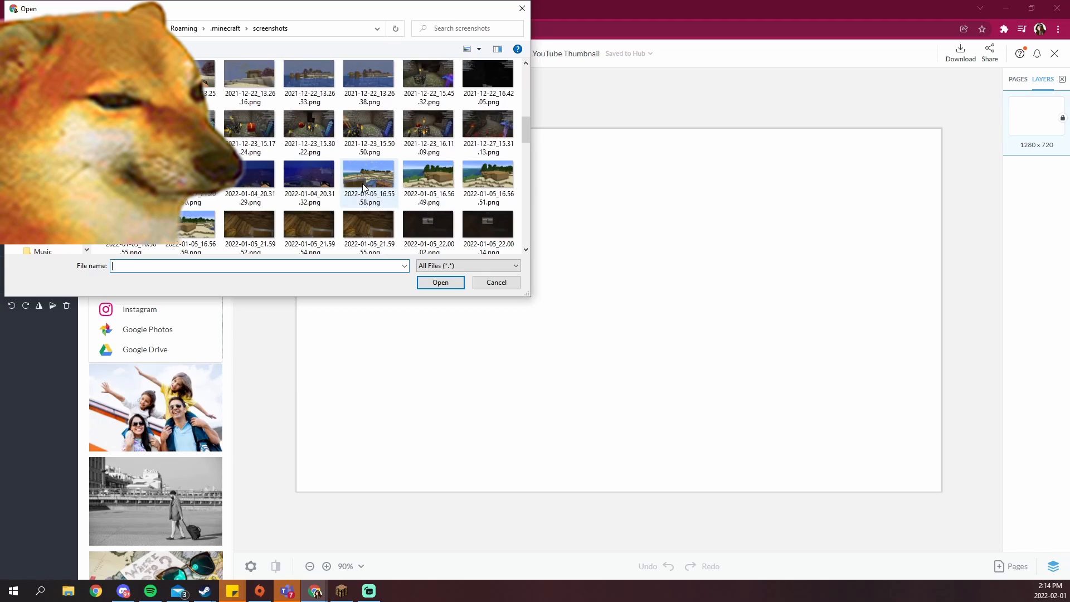
{"action": "scroll", "coordinate": [363, 187], "scroll_direction": "up", "scroll_amount": 5}
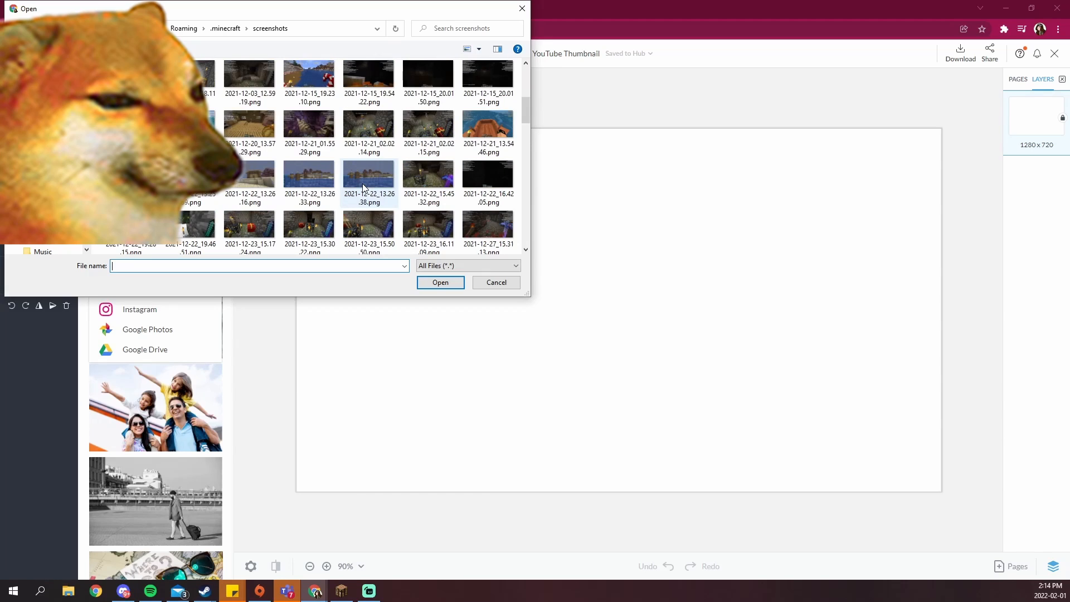
{"action": "double_click", "coordinate": [189, 153]}
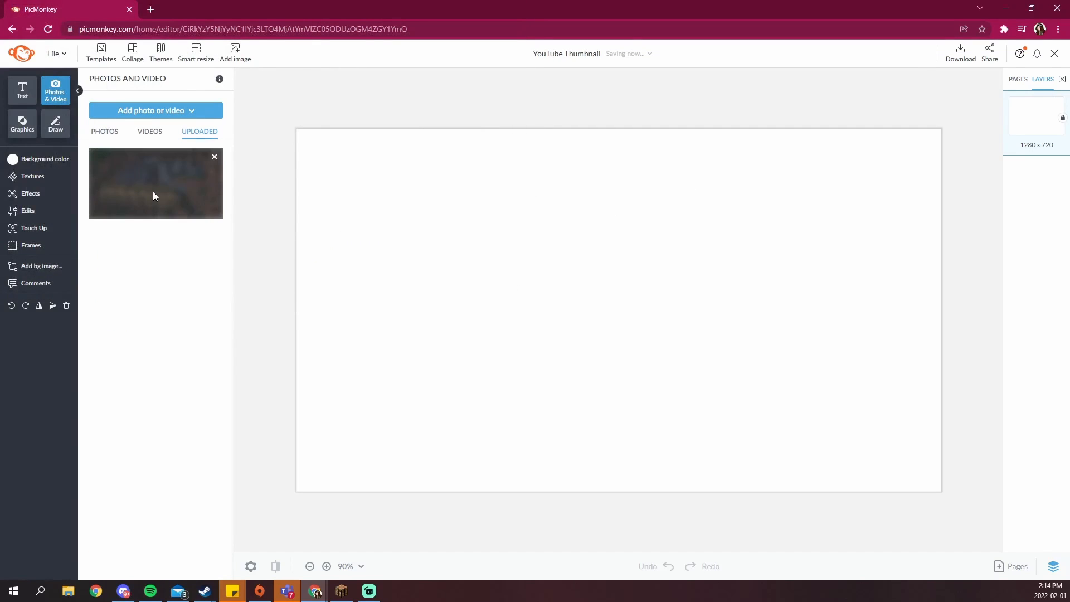
{"action": "left_click", "coordinate": [145, 176]}
{"action": "left_click_drag", "start_coordinate": [145, 176], "coordinate": [260, 221]}
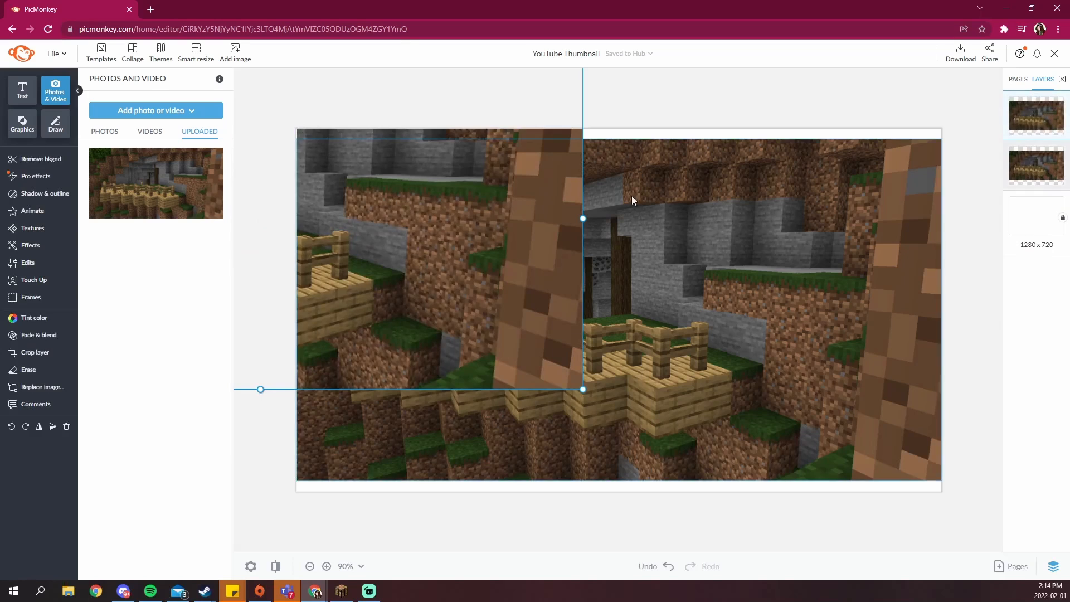
{"action": "right_click", "coordinate": [471, 184]}
{"action": "left_click", "coordinate": [500, 318]}
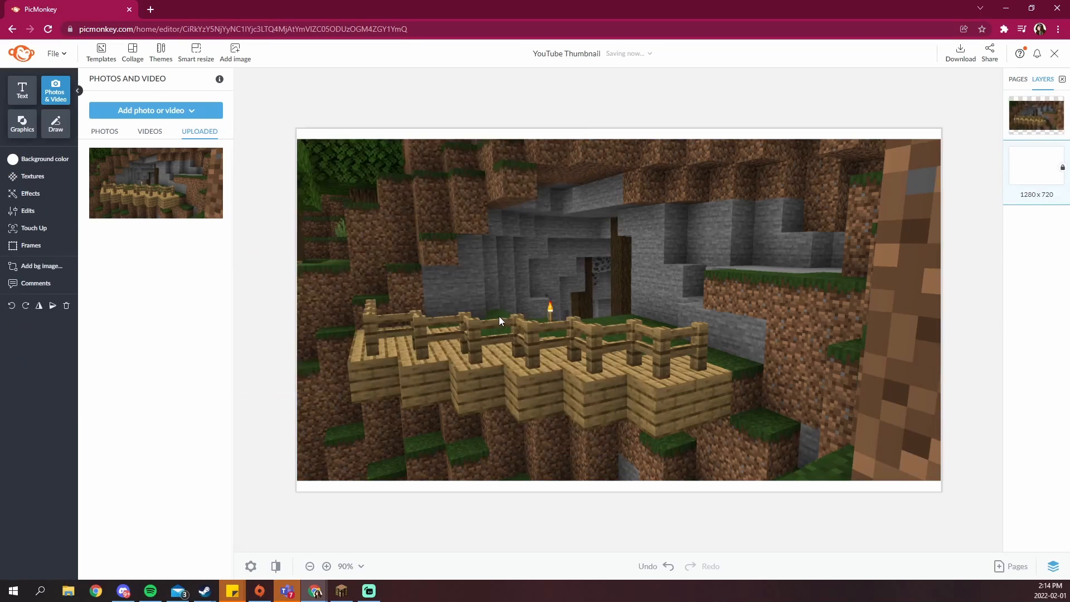
{"action": "left_click", "coordinate": [845, 363]}
{"action": "key", "text": "Delete"}
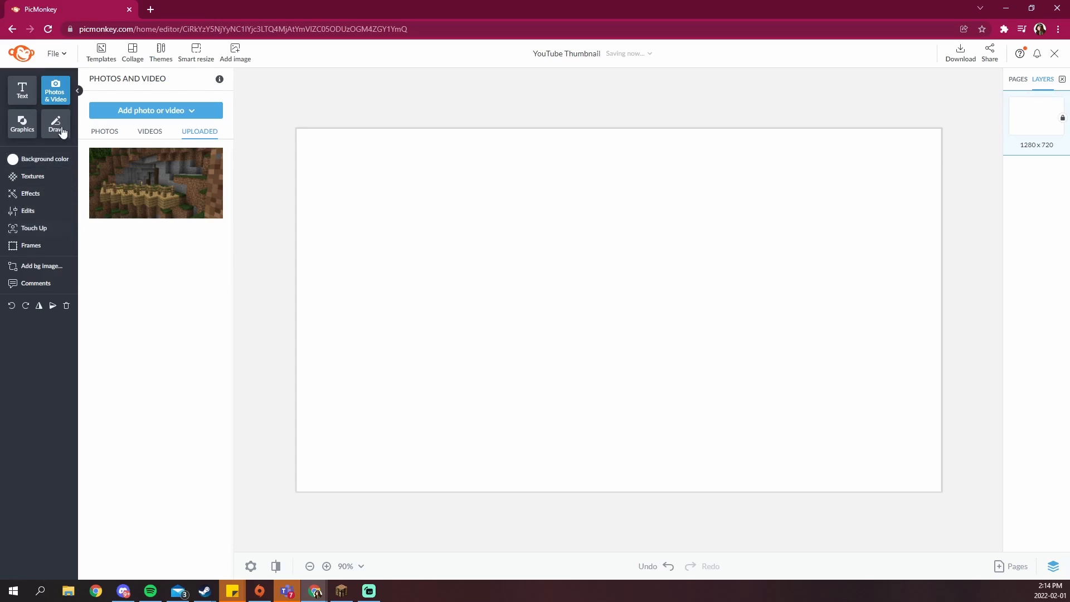
Step: Set the uploaded Minecraft screenshot as the canvas background, and enlarge and reposition it so it extends beyond the canvas edges
{"action": "left_click_drag", "start_coordinate": [142, 152], "coordinate": [415, 453]}
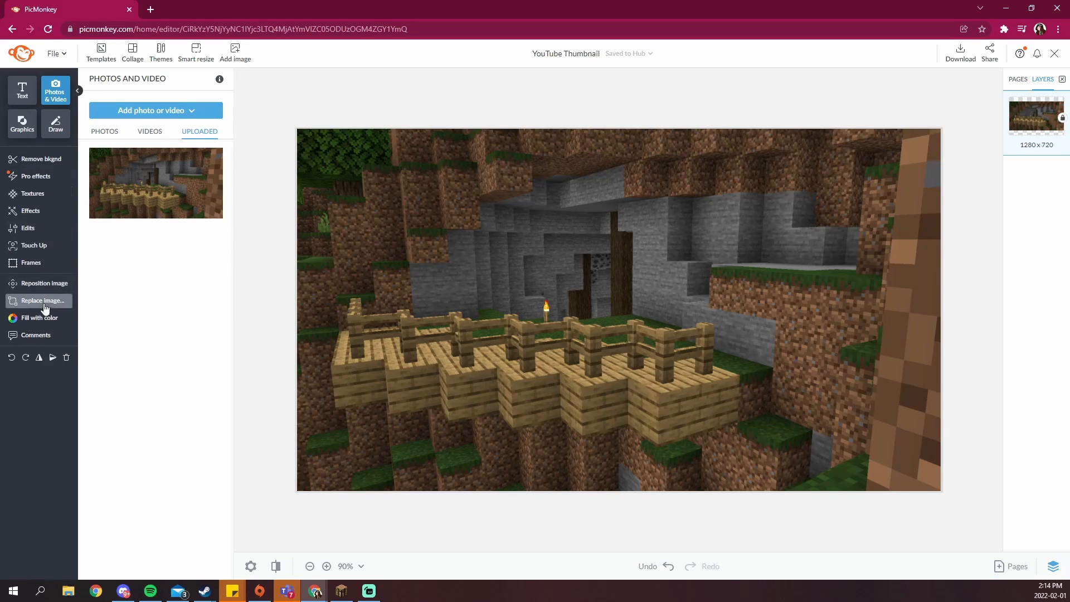
{"action": "left_click", "coordinate": [51, 286]}
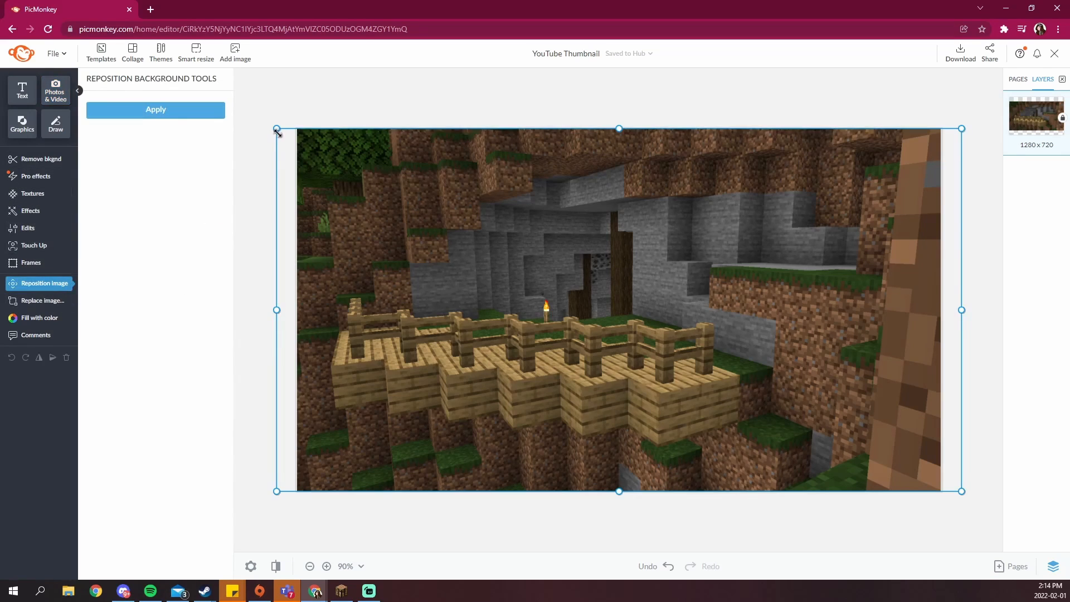
{"action": "left_click_drag", "start_coordinate": [964, 490], "coordinate": [1062, 580]}
{"action": "left_click_drag", "start_coordinate": [835, 453], "coordinate": [797, 402]}
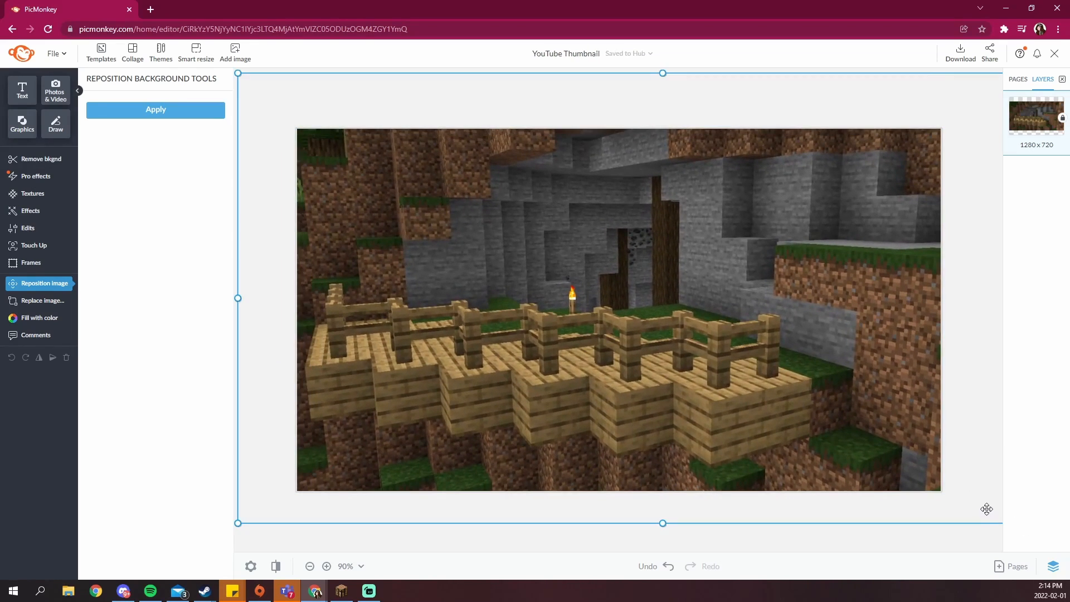
{"action": "left_click_drag", "start_coordinate": [238, 527], "coordinate": [380, 452]}
{"action": "left_click_drag", "start_coordinate": [562, 353], "coordinate": [514, 372]}
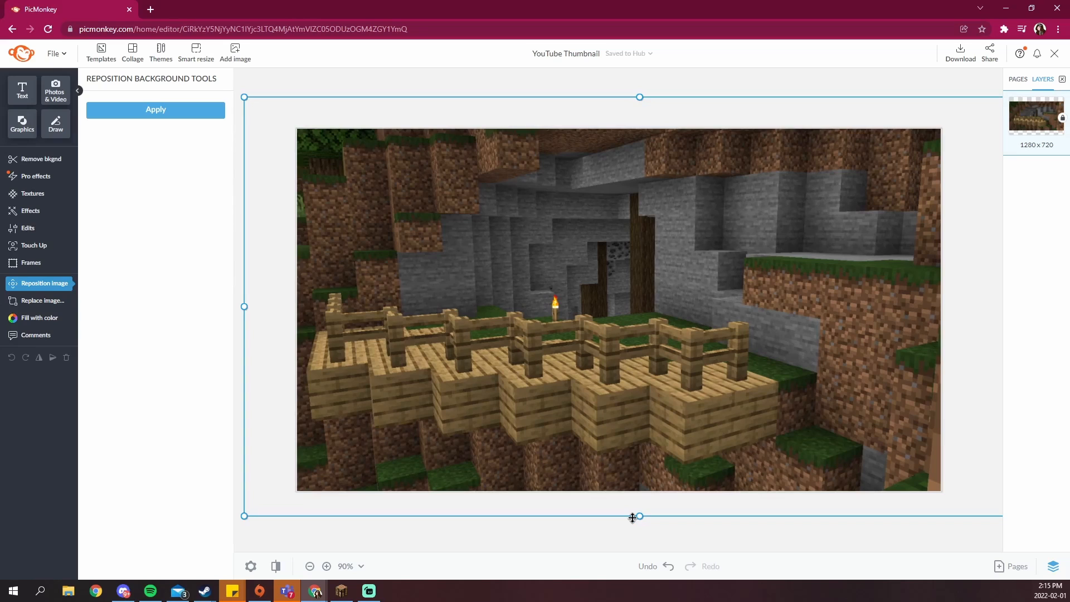
{"action": "left_click", "coordinate": [176, 111]}
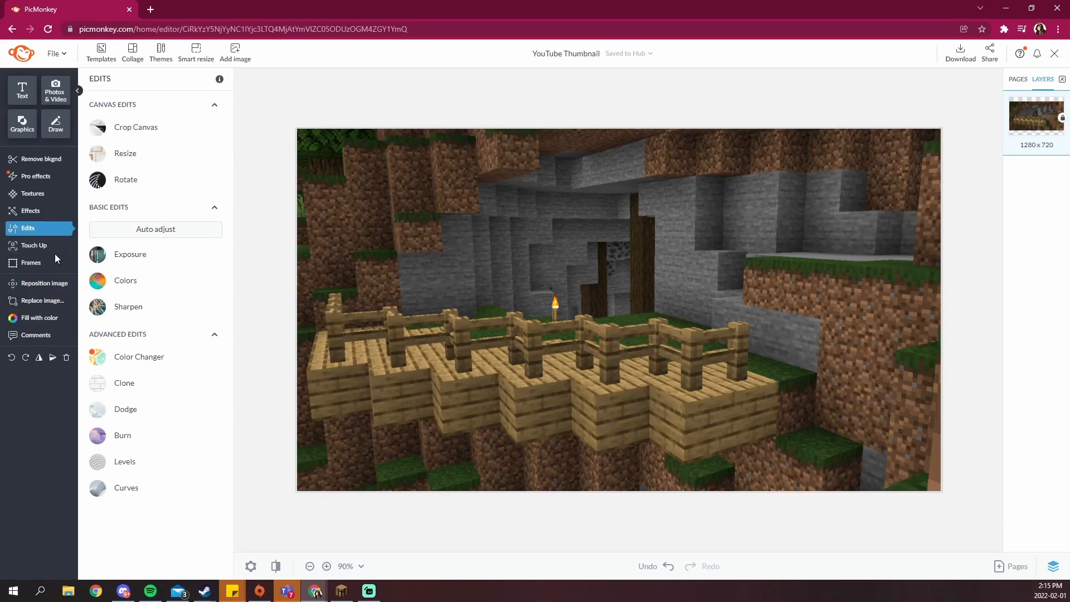
Step: Upload the cartoon avatar image from the computer and place it, scaled down, in the canvas's lower-right corner
{"action": "left_click", "coordinate": [58, 91]}
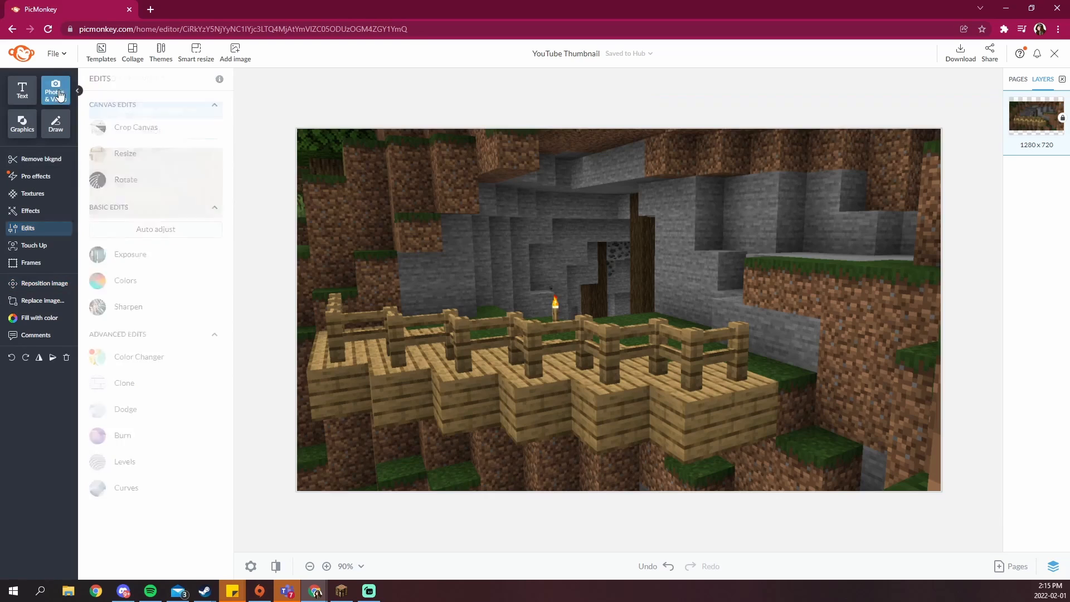
{"action": "left_click", "coordinate": [150, 110]}
{"action": "left_click", "coordinate": [146, 149]}
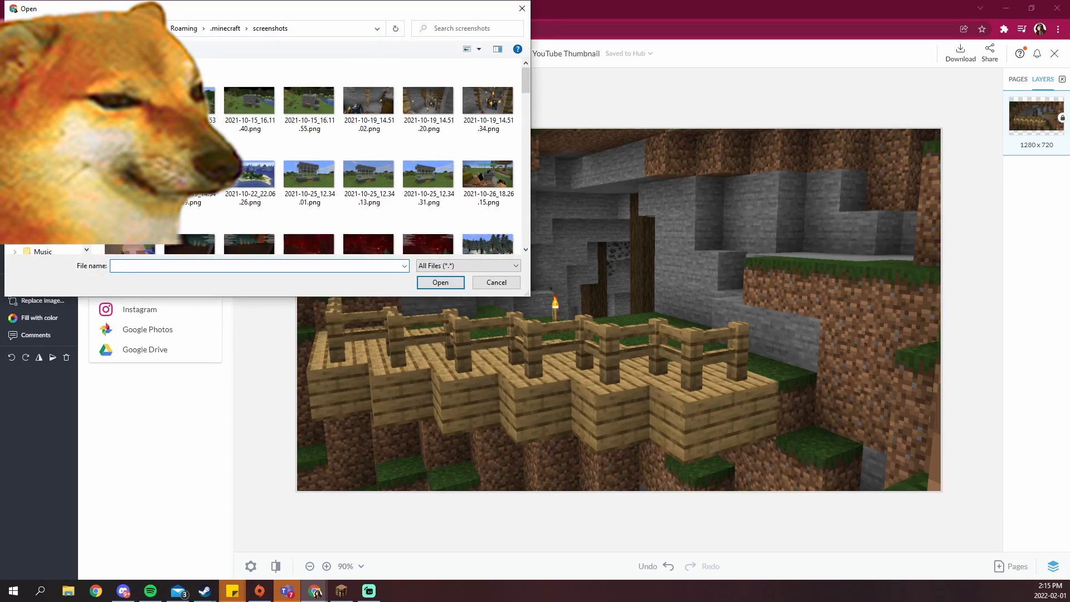
{"action": "left_click_drag", "start_coordinate": [146, 281], "coordinate": [778, 357]}
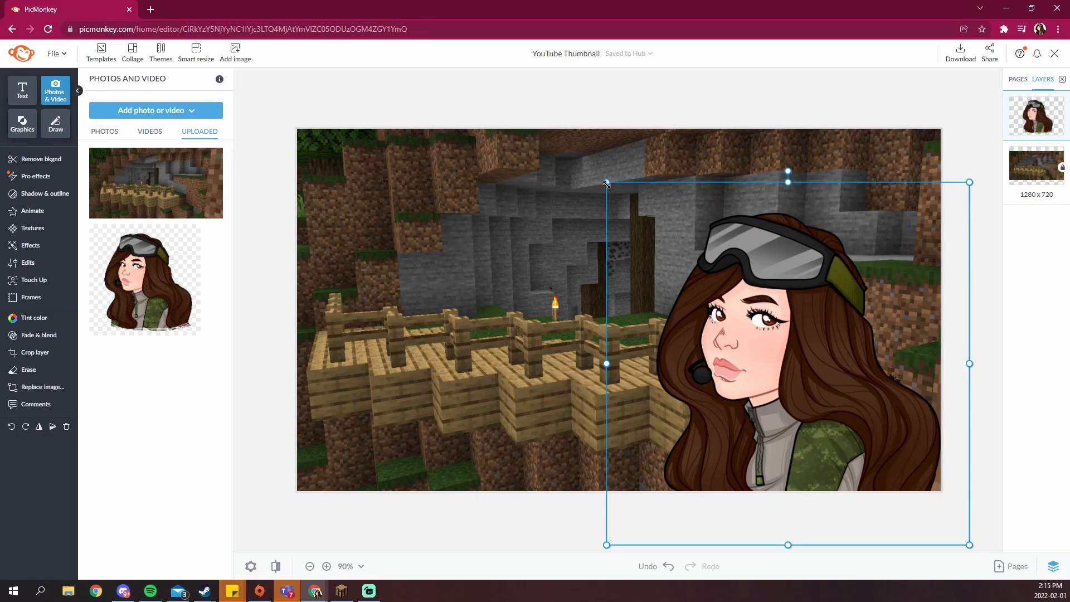
{"action": "left_click_drag", "start_coordinate": [606, 182], "coordinate": [747, 322]}
{"action": "left_click_drag", "start_coordinate": [824, 381], "coordinate": [807, 346]}
{"action": "left_click_drag", "start_coordinate": [738, 281], "coordinate": [701, 263]}
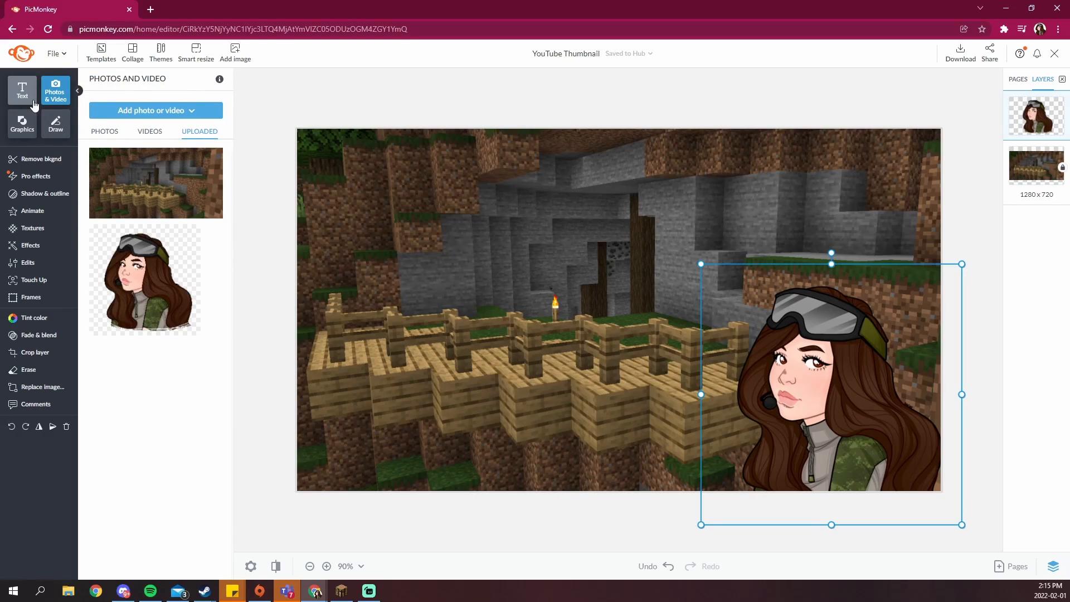
Step: Add a thick black rectangle outline from the basic shapes and stretch it to frame the whole canvas
{"action": "left_click", "coordinate": [23, 137]}
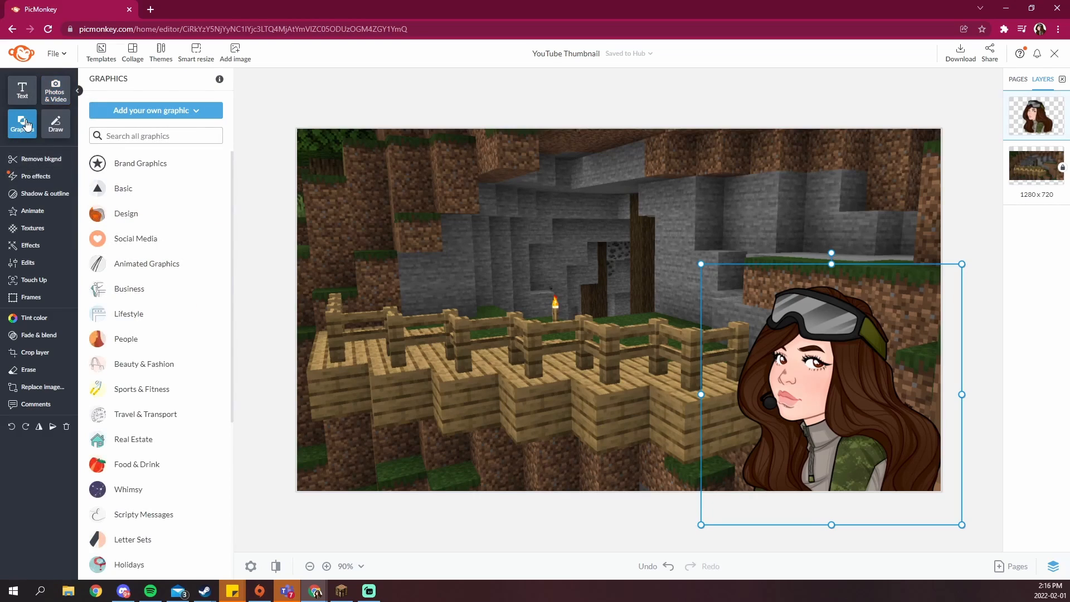
{"action": "left_click", "coordinate": [121, 188]}
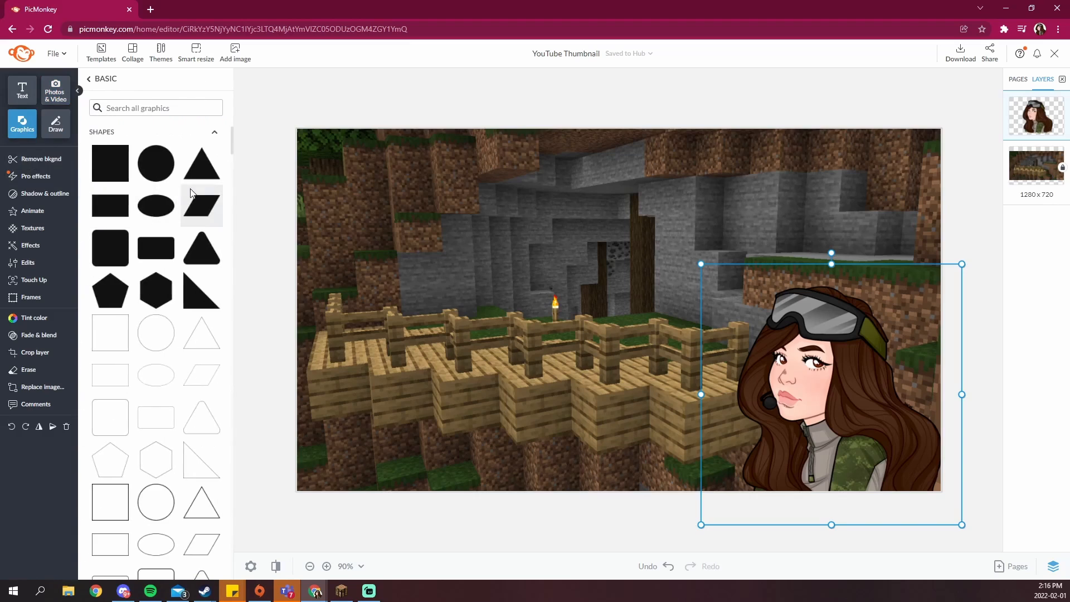
{"action": "scroll", "coordinate": [142, 351], "scroll_direction": "down", "scroll_amount": 3}
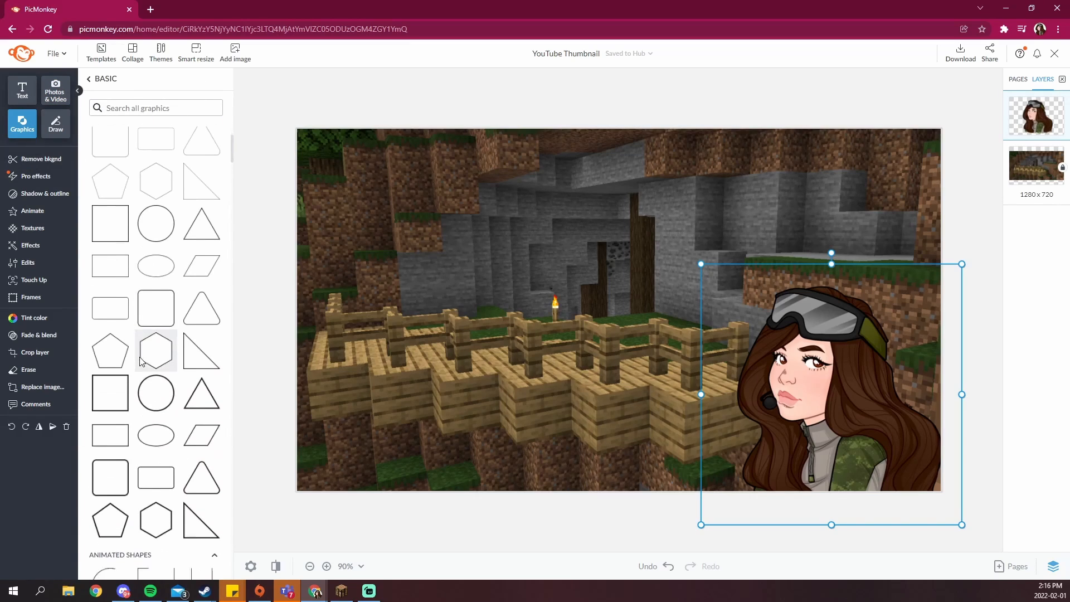
{"action": "left_click", "coordinate": [101, 451]}
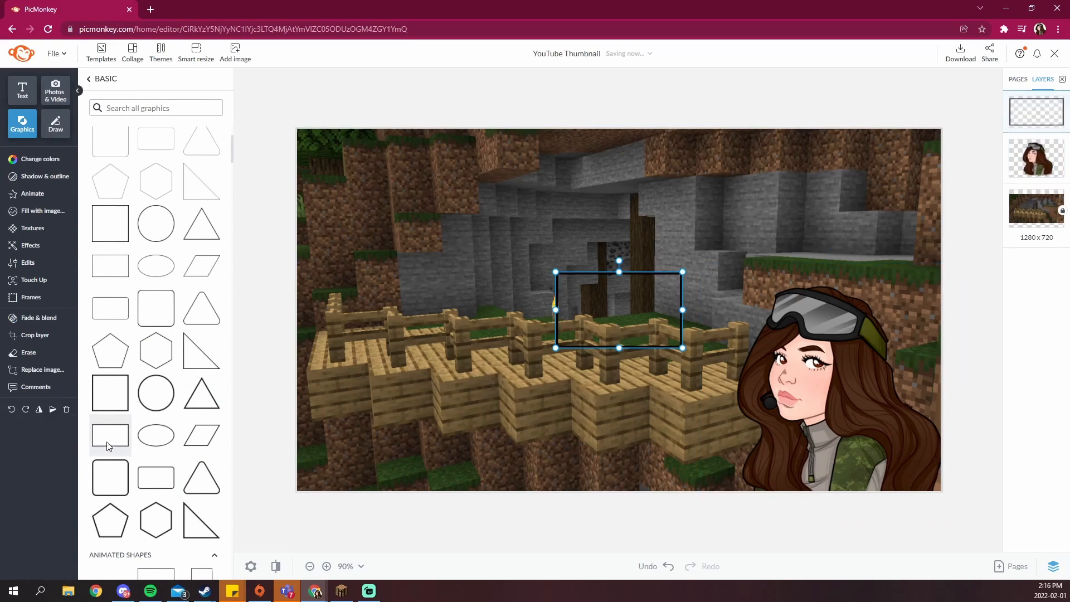
{"action": "left_click_drag", "start_coordinate": [599, 274], "coordinate": [338, 134]}
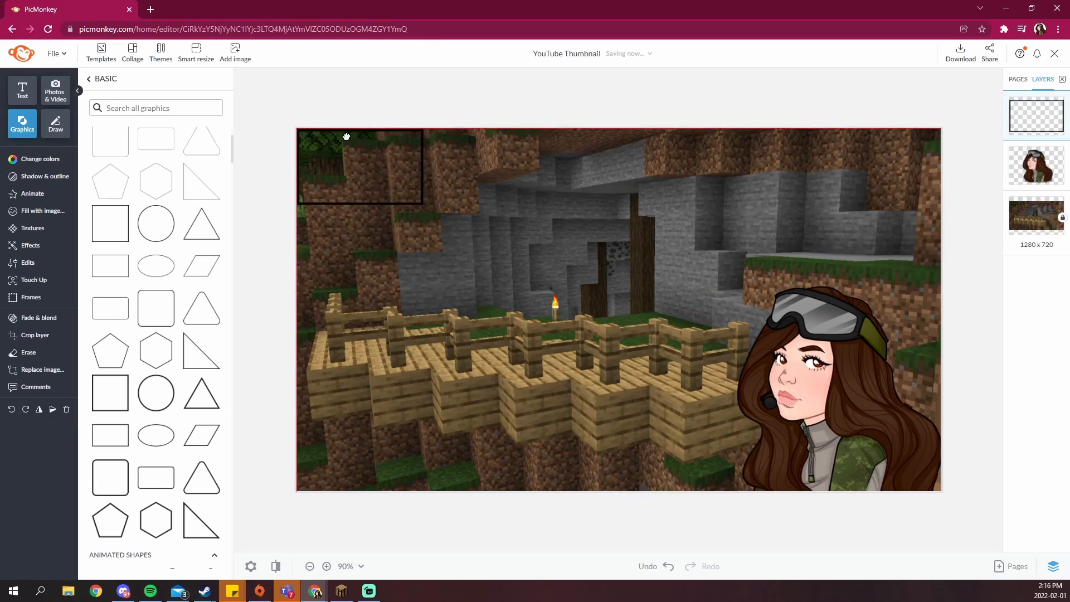
{"action": "left_click_drag", "start_coordinate": [538, 325], "coordinate": [878, 564]}
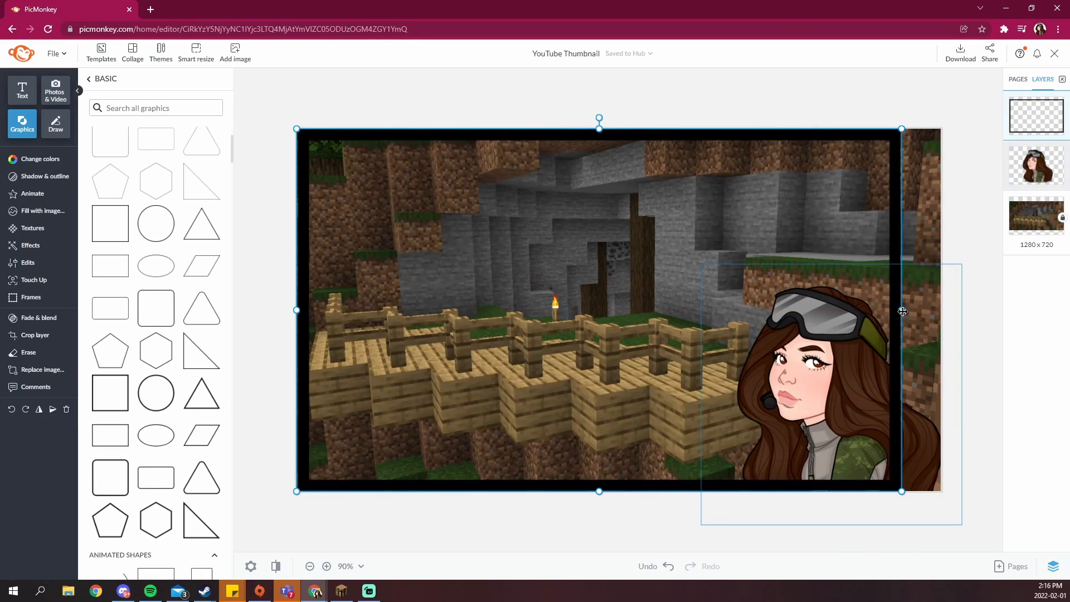
{"action": "left_click_drag", "start_coordinate": [899, 309], "coordinate": [941, 310]}
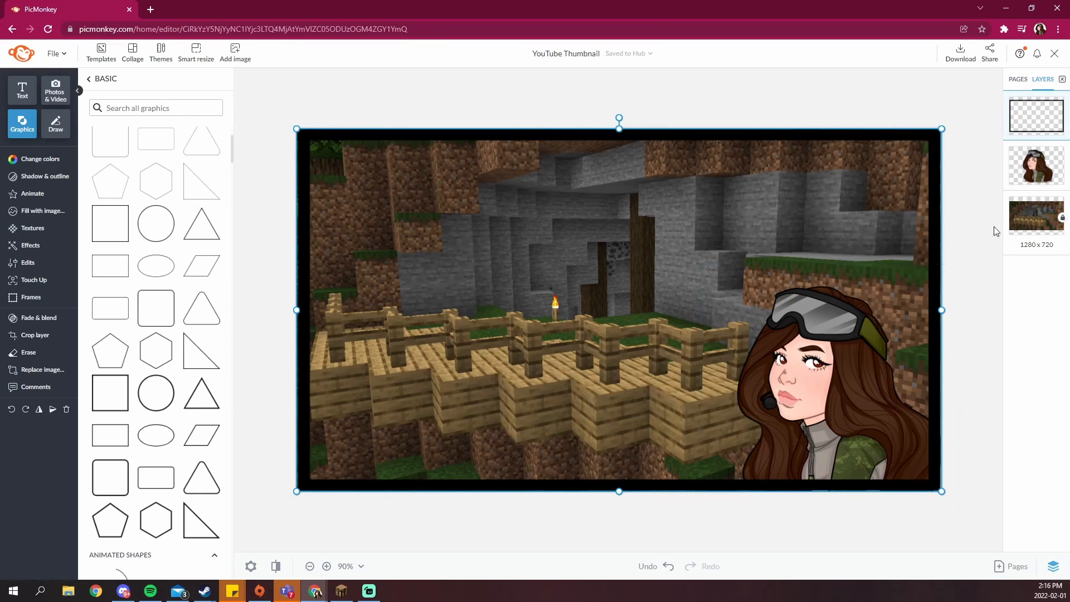
Step: Bring the avatar layer in front of the border frame and give it a drop shadow and a white outline
{"action": "left_click_drag", "start_coordinate": [1038, 174], "coordinate": [1049, 145]}
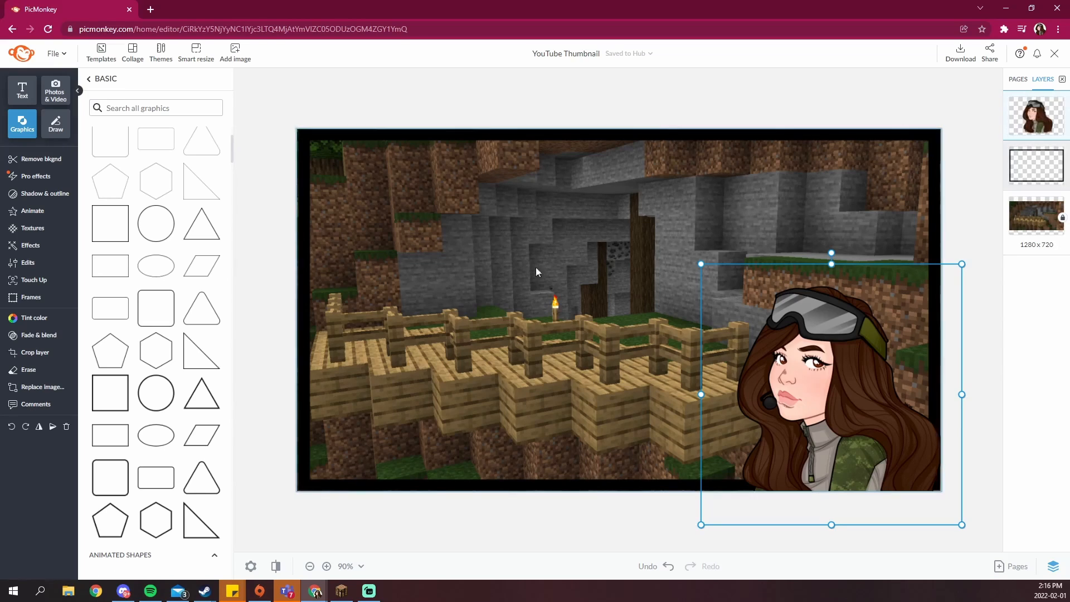
{"action": "left_click", "coordinate": [32, 196]}
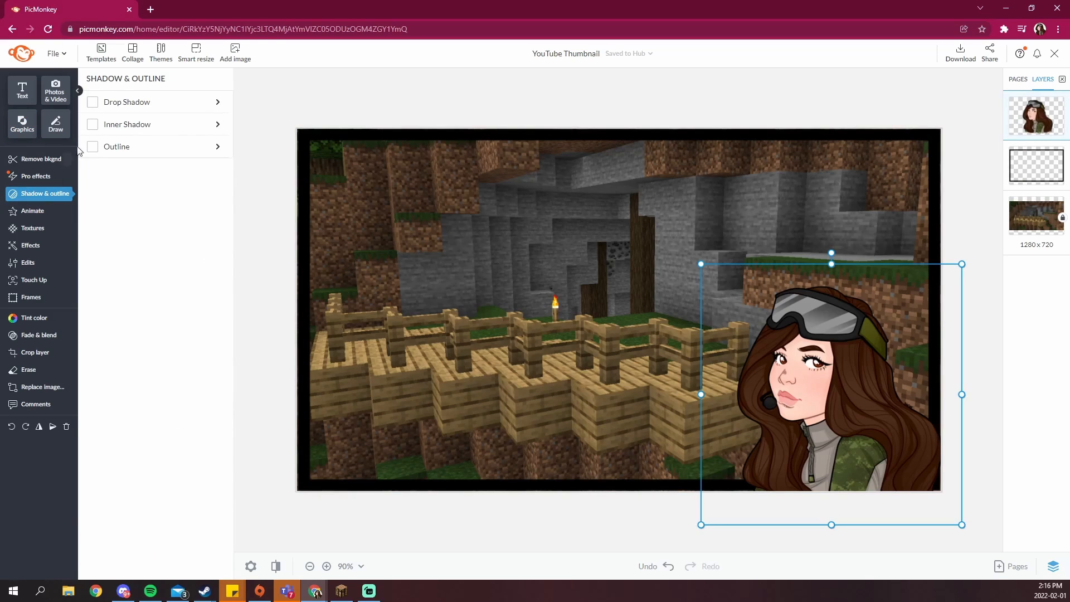
{"action": "left_click", "coordinate": [93, 102]}
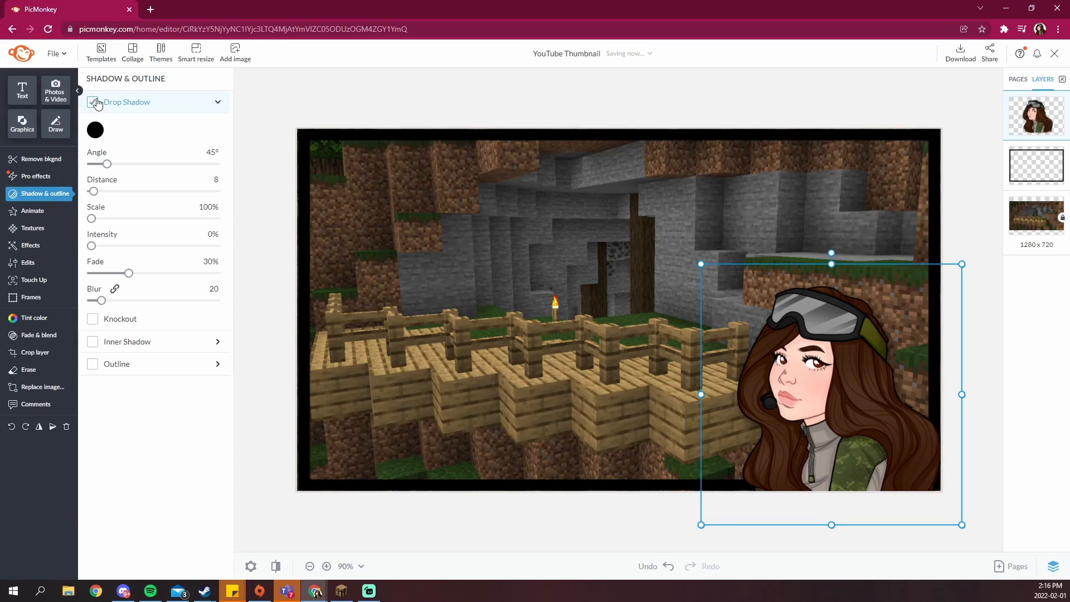
{"action": "left_click", "coordinate": [93, 365]}
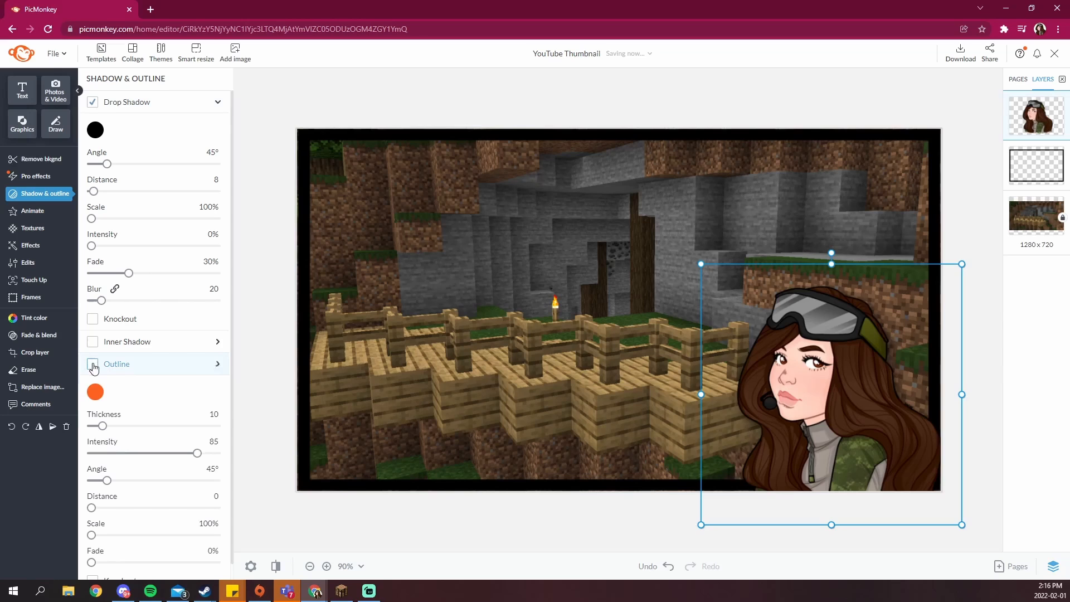
{"action": "left_click", "coordinate": [95, 394]}
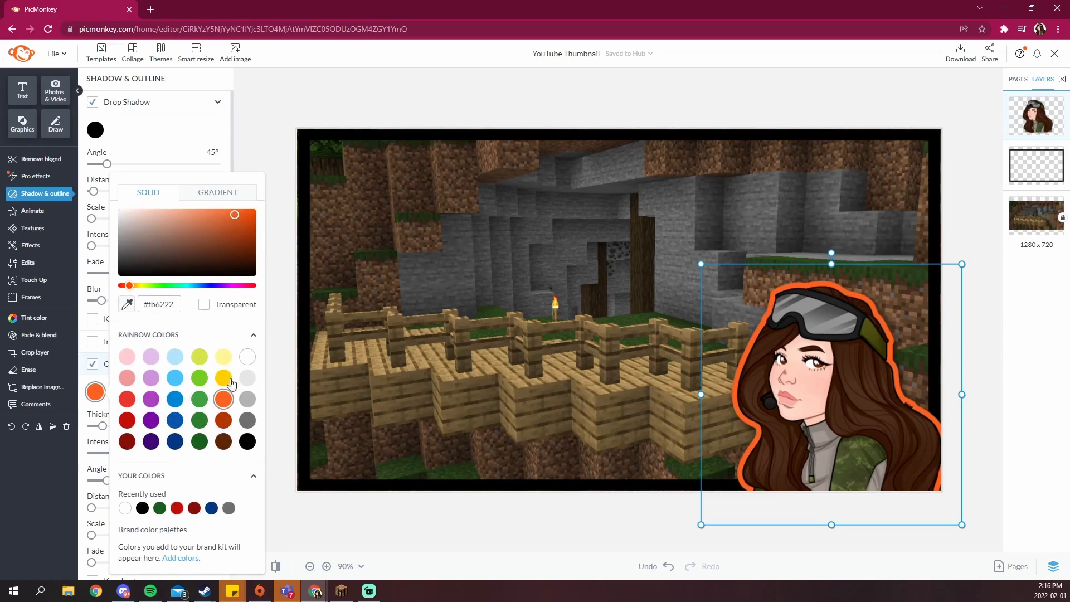
{"action": "left_click", "coordinate": [247, 357]}
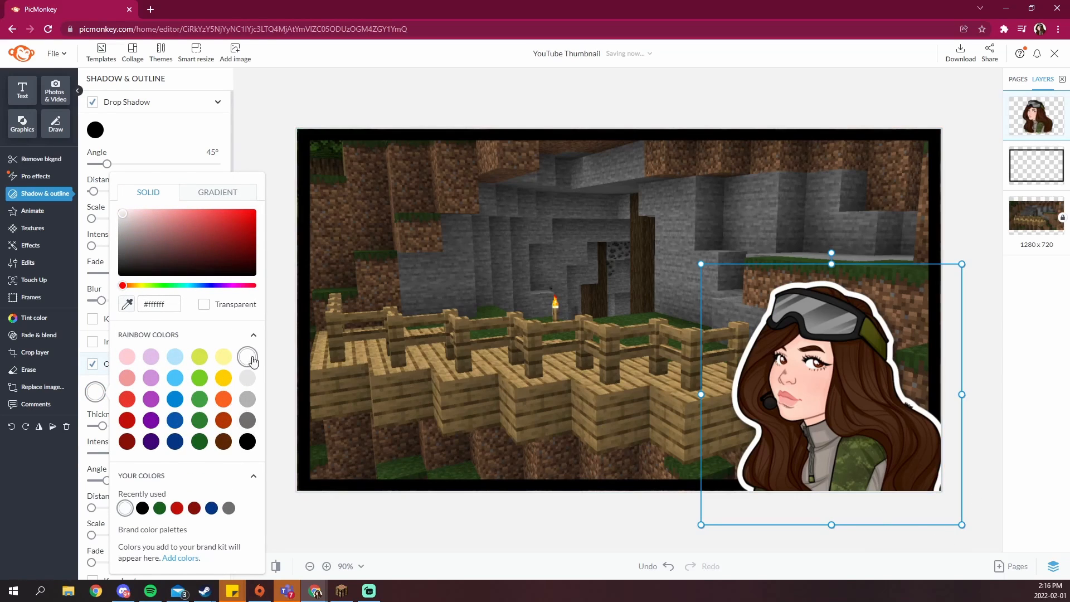
{"action": "left_click", "coordinate": [282, 519]}
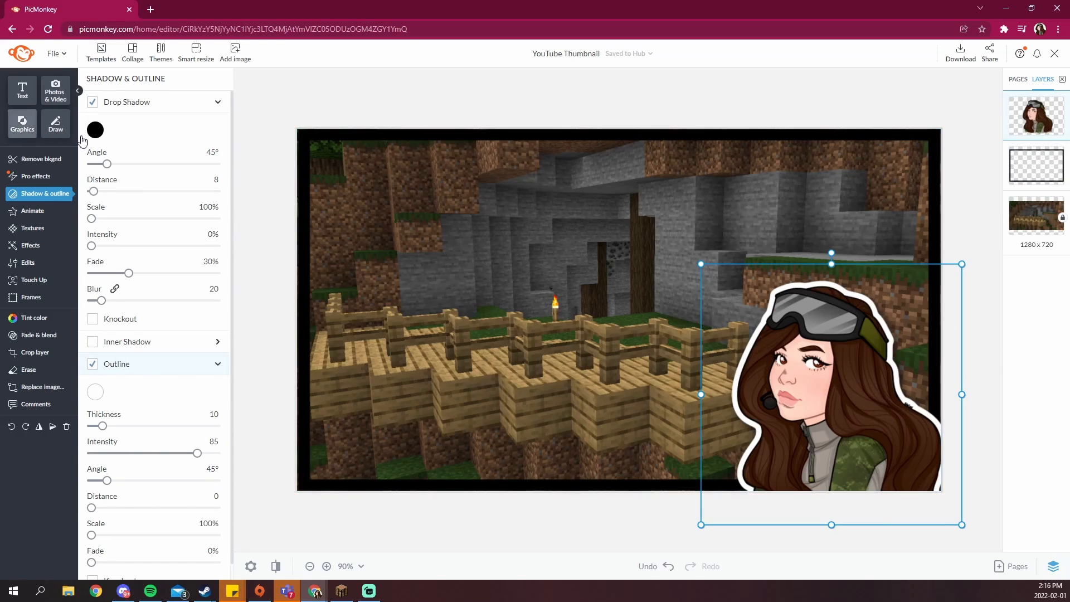
Step: Recolour the border frame dark purple (#3e0576) and fade it to 44%
{"action": "left_click", "coordinate": [1032, 171]}
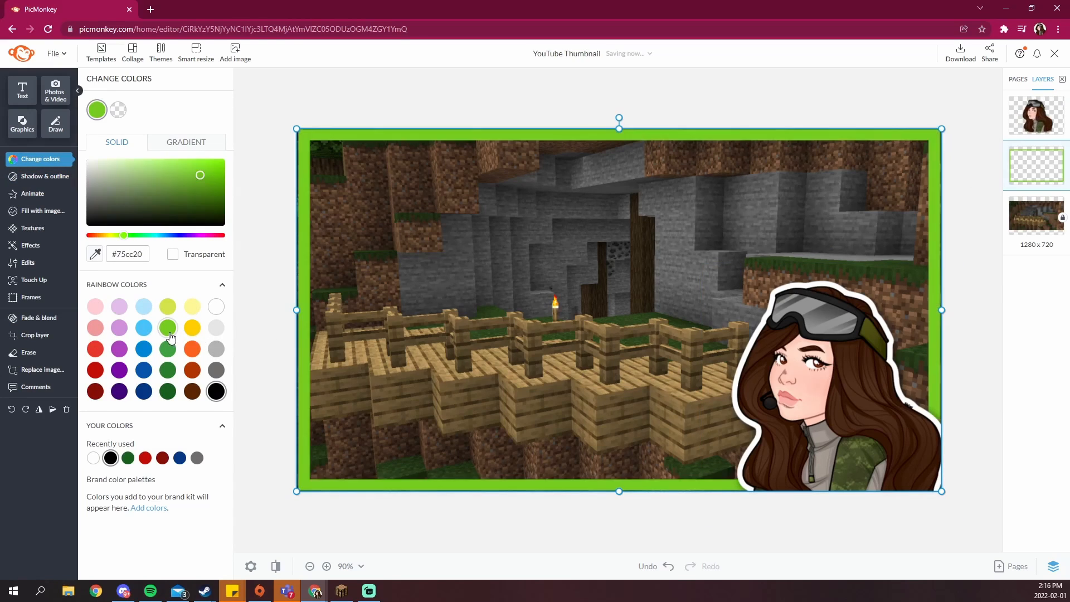
{"action": "left_click", "coordinate": [167, 392]}
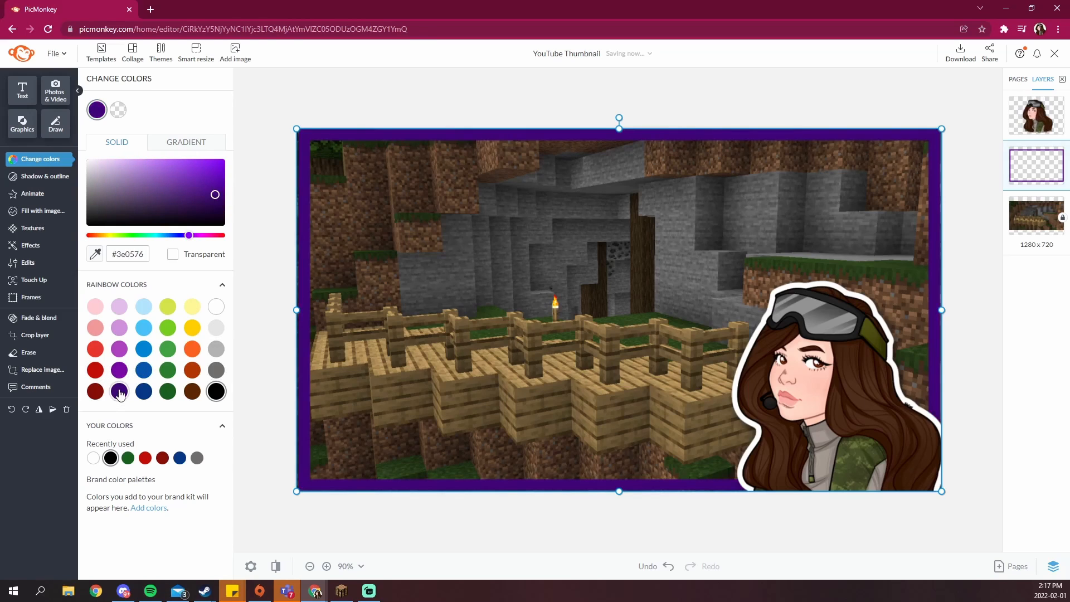
{"action": "left_click", "coordinate": [119, 393]}
{"action": "left_click", "coordinate": [36, 180]}
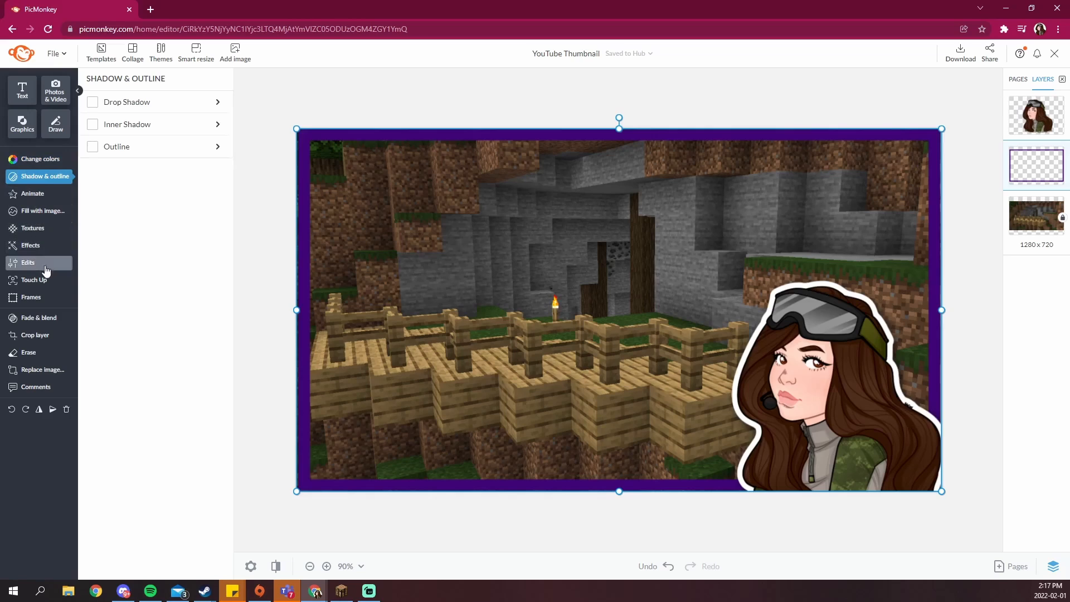
{"action": "left_click", "coordinate": [39, 322]}
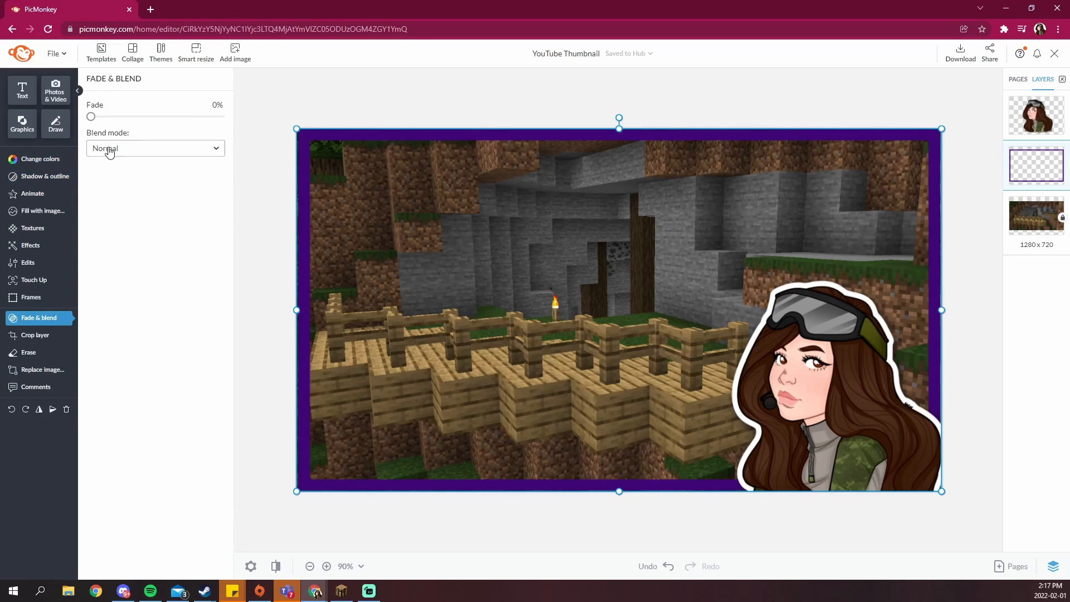
{"action": "left_click_drag", "start_coordinate": [91, 116], "coordinate": [143, 117]}
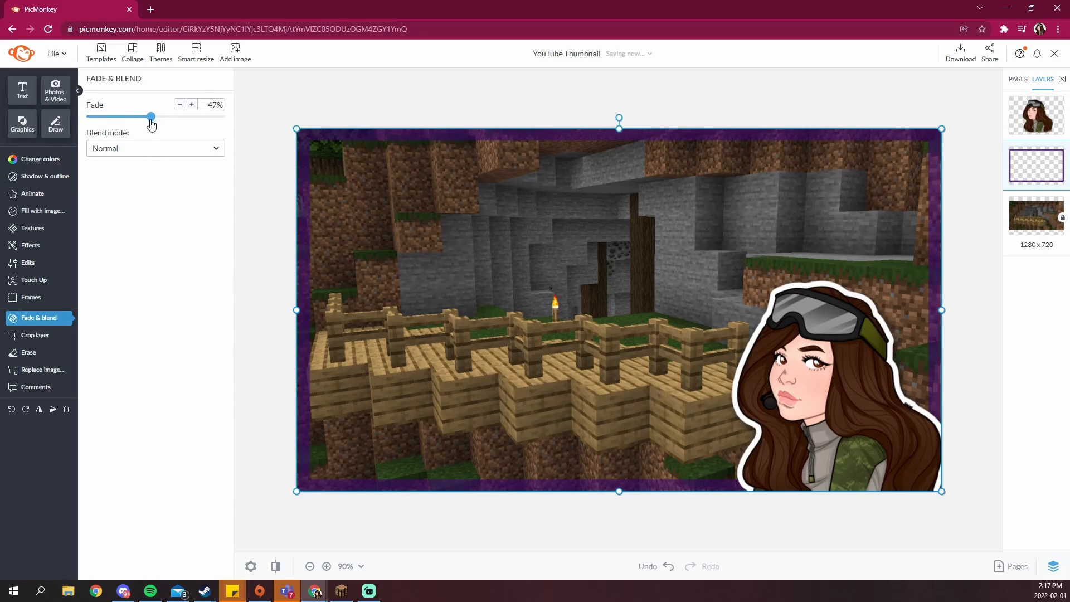
{"action": "left_click_drag", "start_coordinate": [151, 124], "coordinate": [148, 123]}
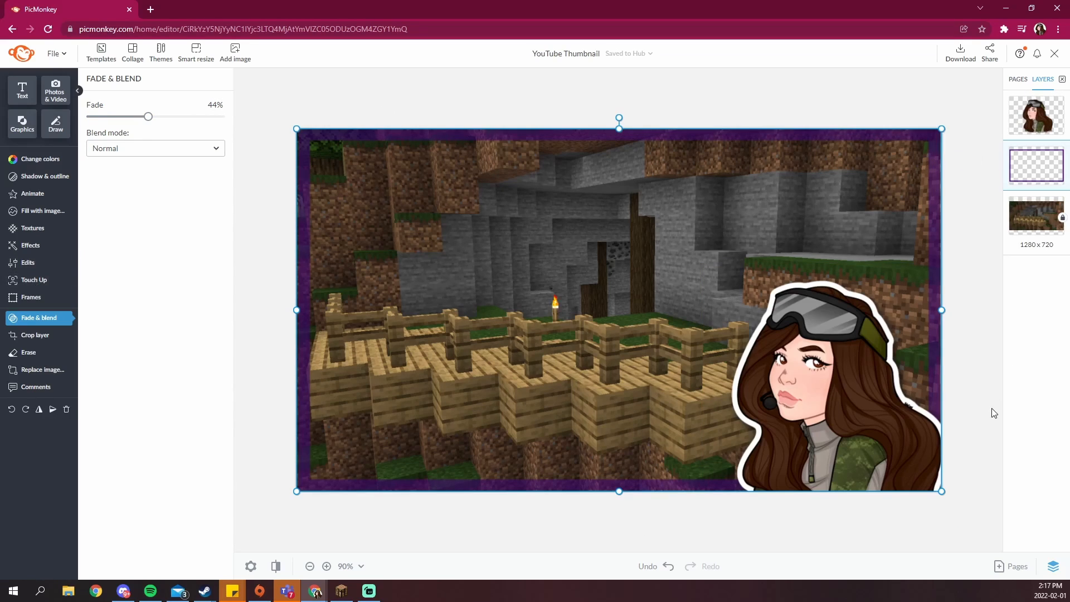
Step: Add a heading in the Freshman font reading "HOW TO MAKE GAMING THUMBNAISL"
{"action": "left_click", "coordinate": [22, 94]}
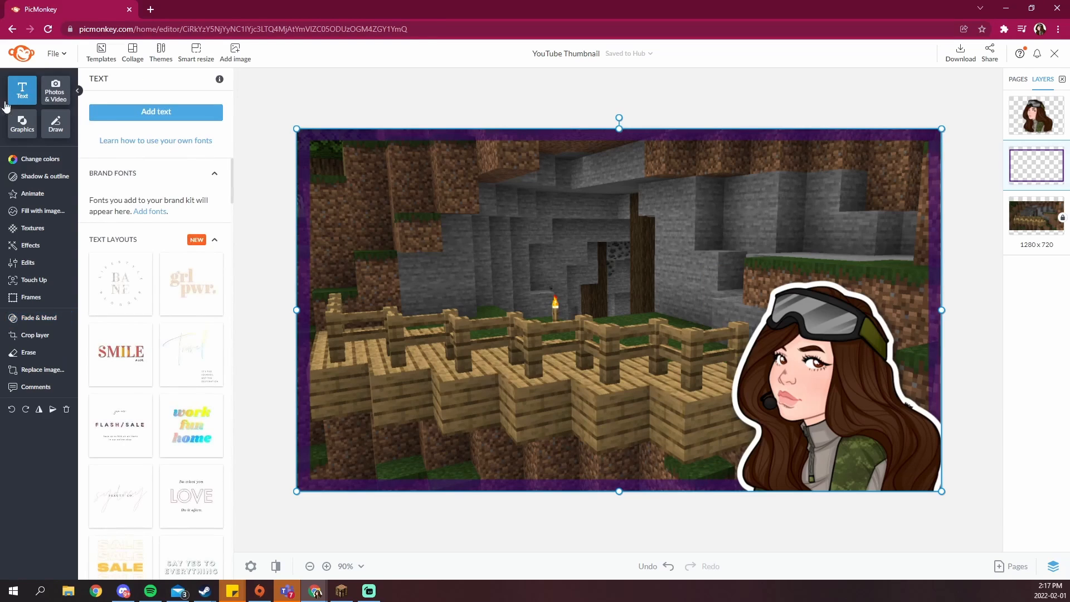
{"action": "left_click", "coordinate": [156, 112]}
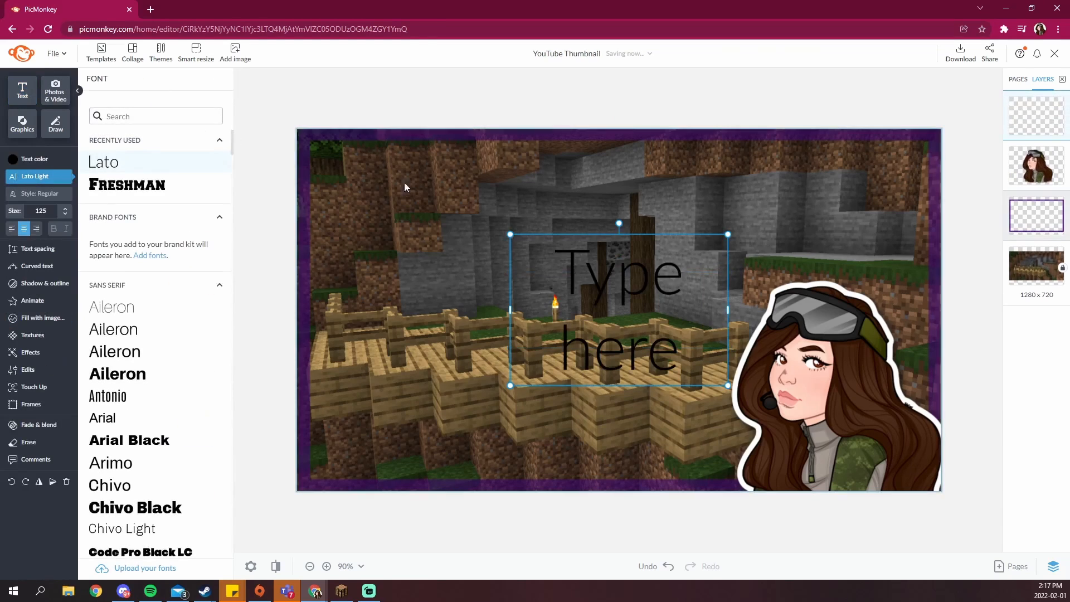
{"action": "left_click", "coordinate": [132, 187]}
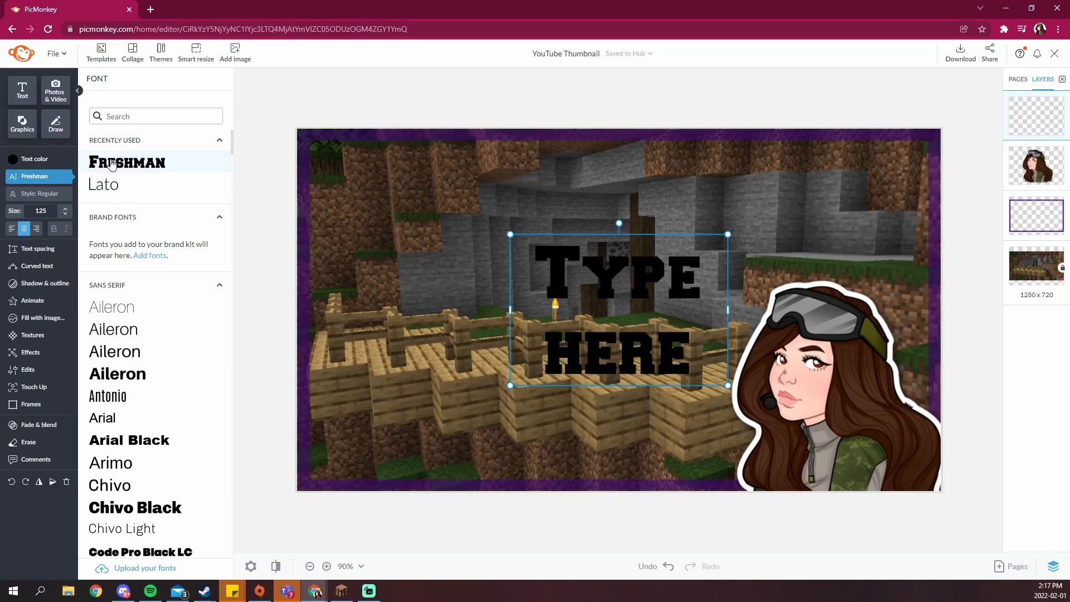
{"action": "double_click", "coordinate": [629, 344]}
{"action": "key", "text": "BackSpace"}
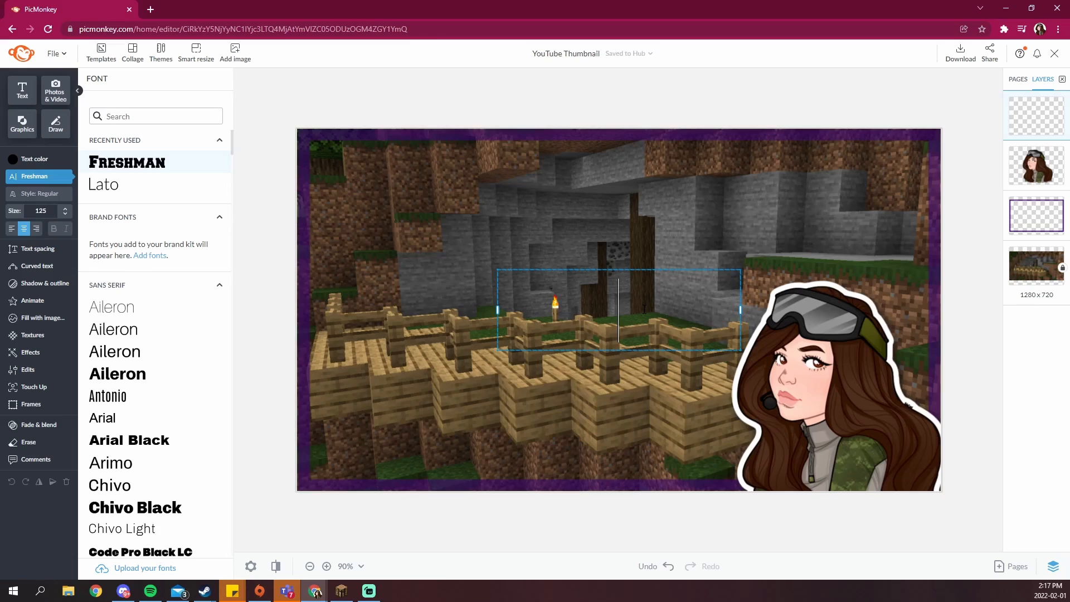
{"action": "type", "text": "H"}
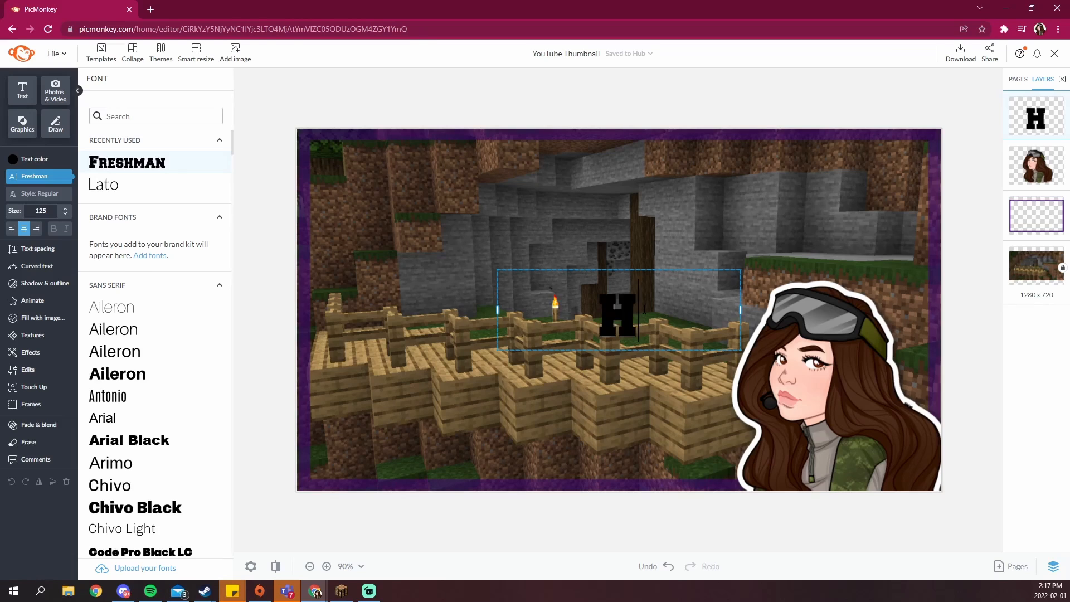
{"action": "type", "text": "OW TO MAKE GAMING"}
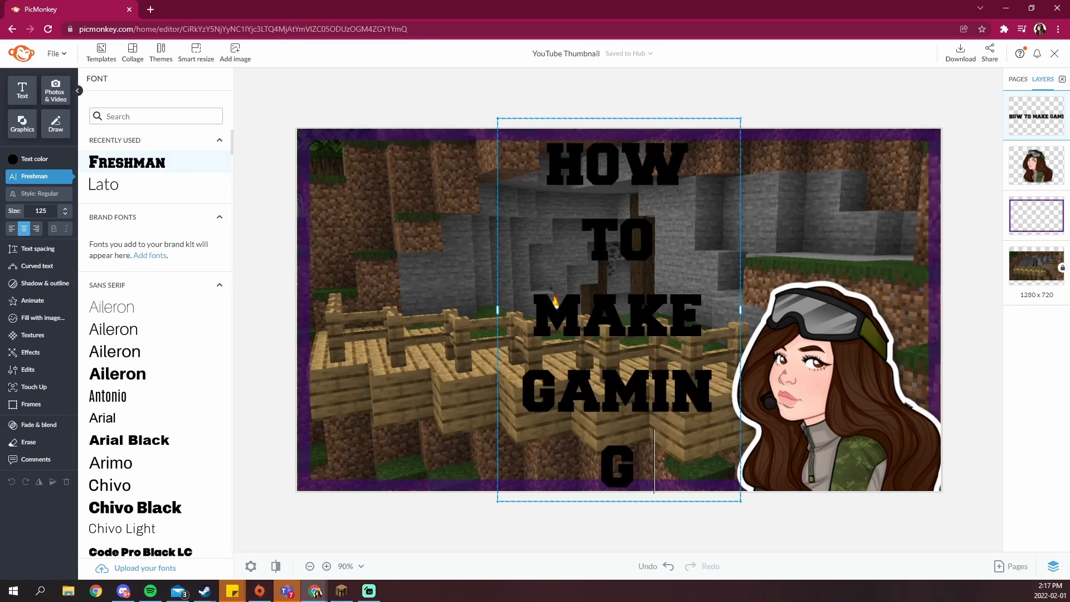
{"action": "type", "text": " THUMB"}
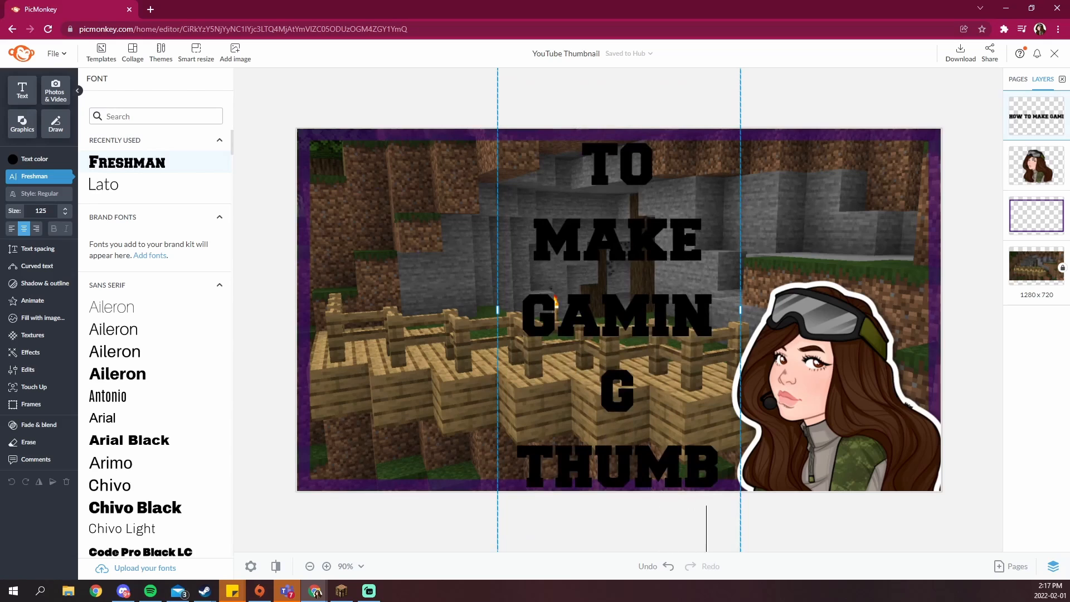
Step: Widen the heading's text box, scale its text down to size 106 and place it in the canvas's upper-left area
{"action": "left_click_drag", "start_coordinate": [497, 311], "coordinate": [276, 295]}
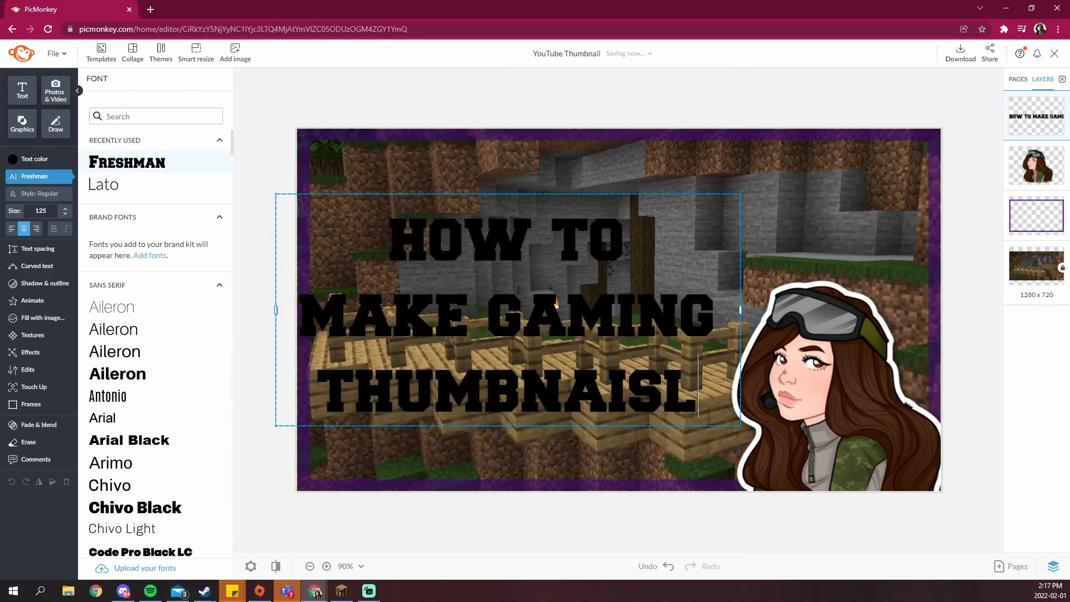
{"action": "left_click_drag", "start_coordinate": [657, 195], "coordinate": [684, 184]}
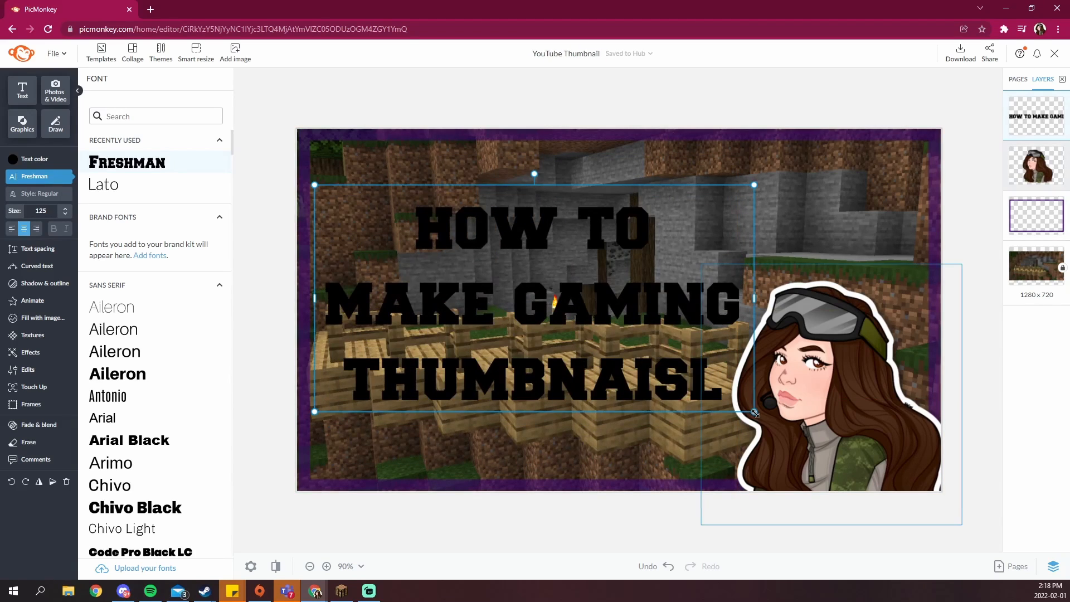
{"action": "left_click_drag", "start_coordinate": [753, 411], "coordinate": [676, 370]}
Step: Set the heading's text colour to white (#ffffff)
{"action": "left_click", "coordinate": [35, 160]}
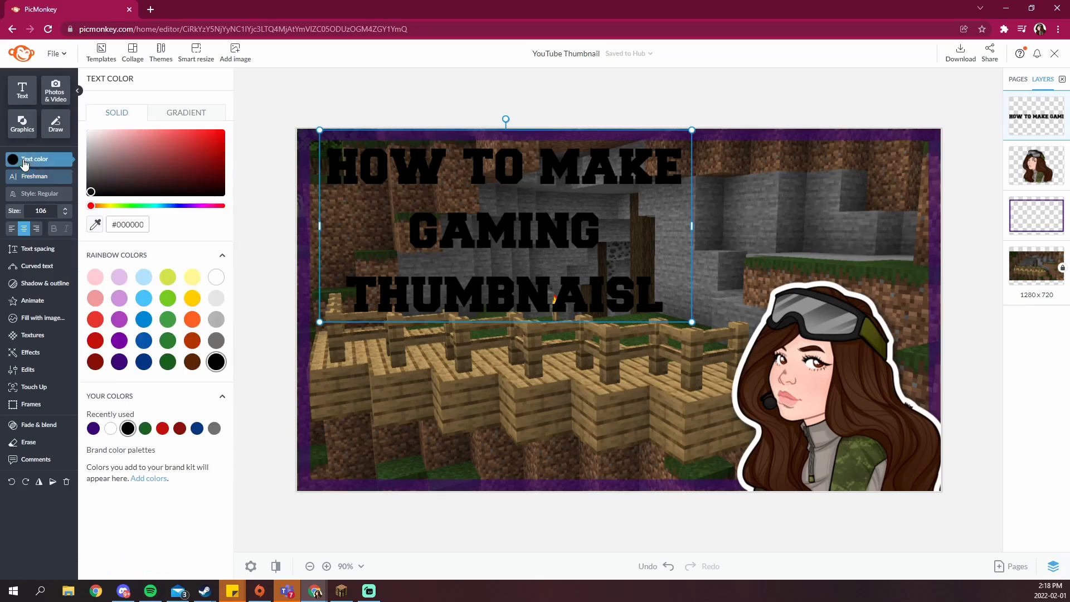
{"action": "left_click", "coordinate": [217, 277]}
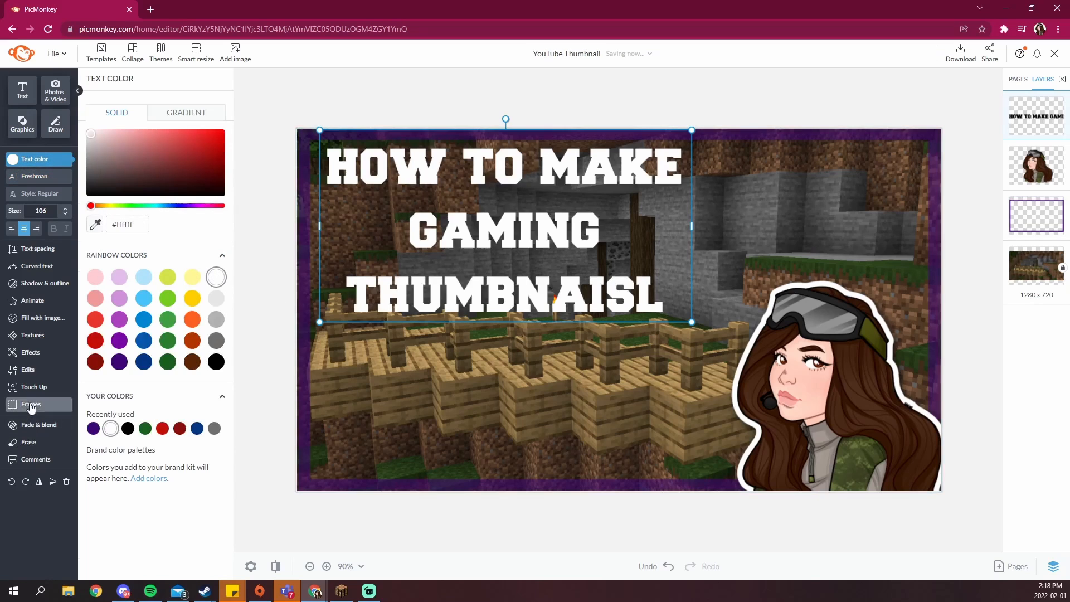
{"action": "key", "text": "ctrl+z"}
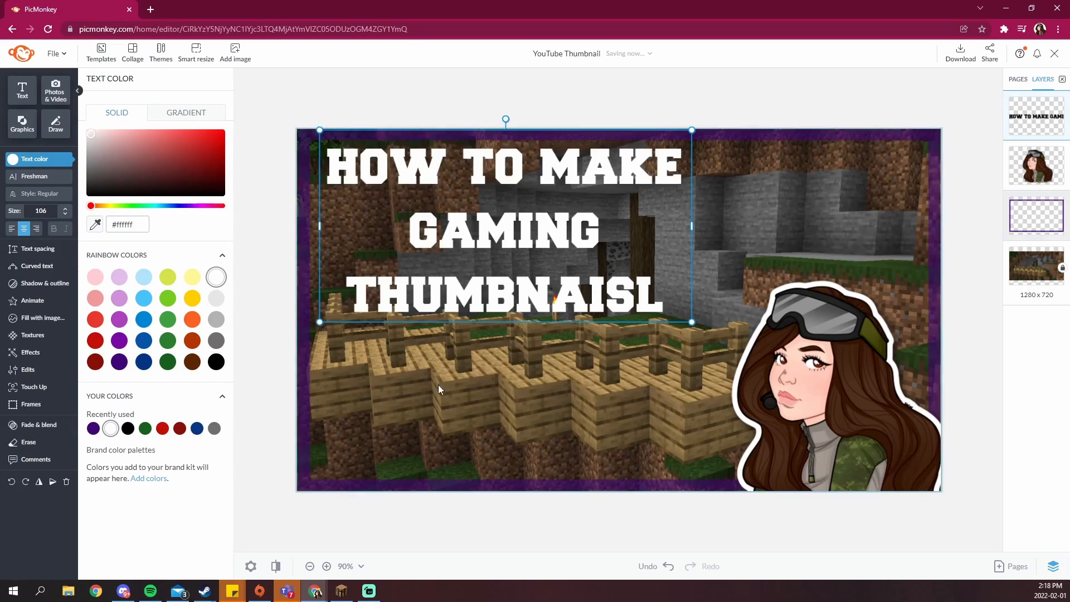
Step: Give the heading a drop shadow and a black outline
{"action": "left_click", "coordinate": [45, 283]}
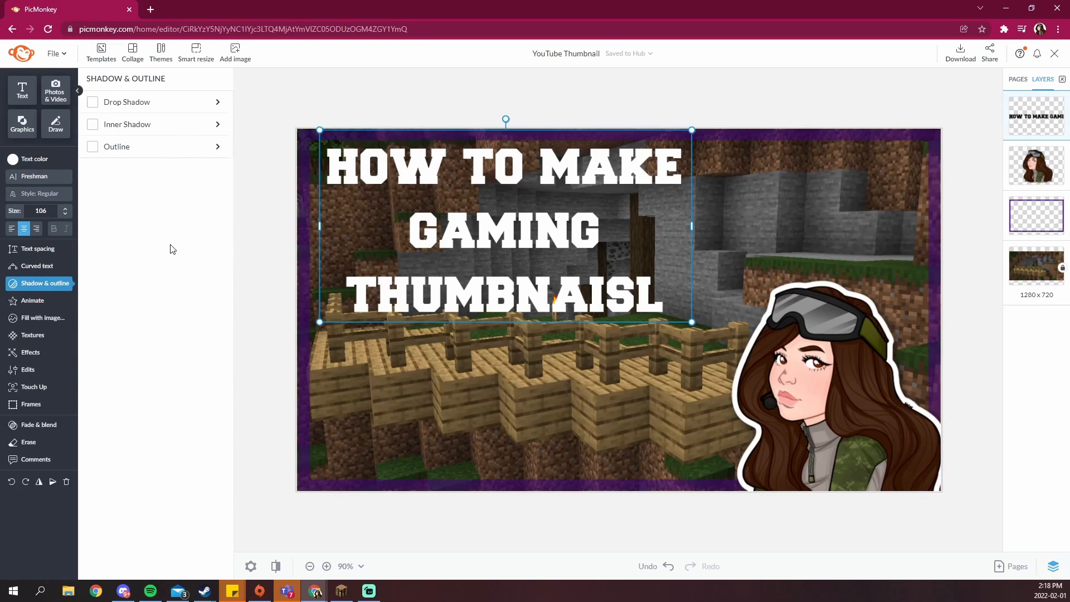
{"action": "left_click", "coordinate": [92, 102]}
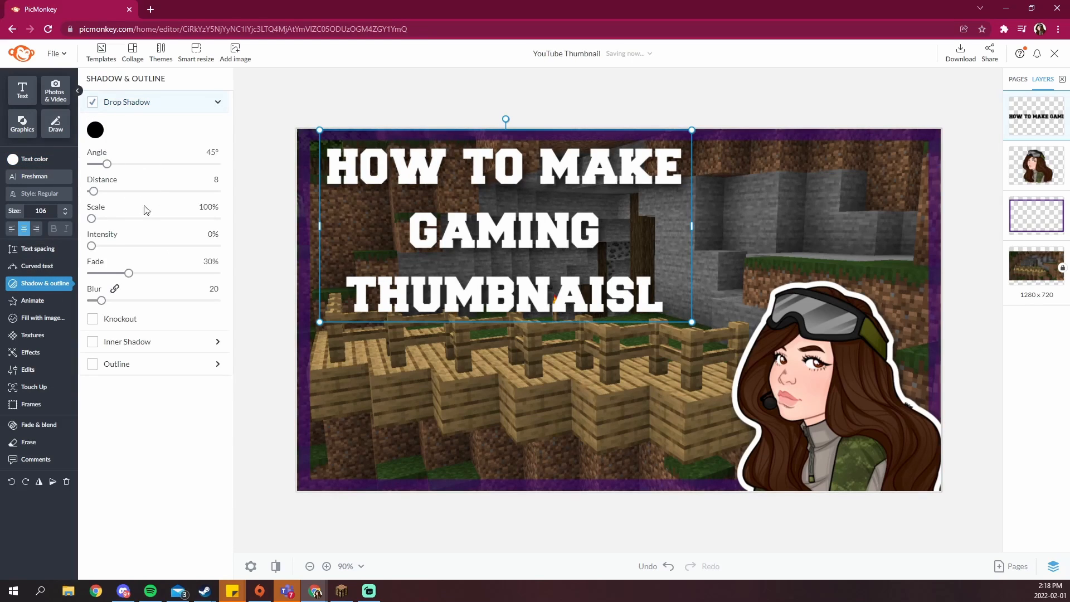
{"action": "left_click", "coordinate": [93, 364]}
{"action": "left_click", "coordinate": [95, 392]}
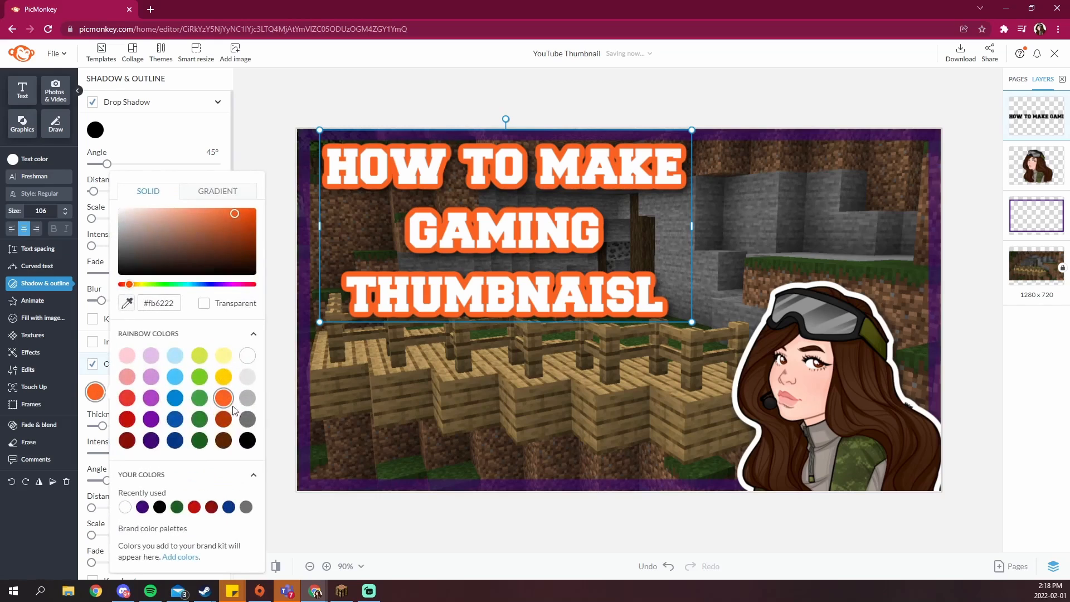
{"action": "left_click", "coordinate": [247, 441]}
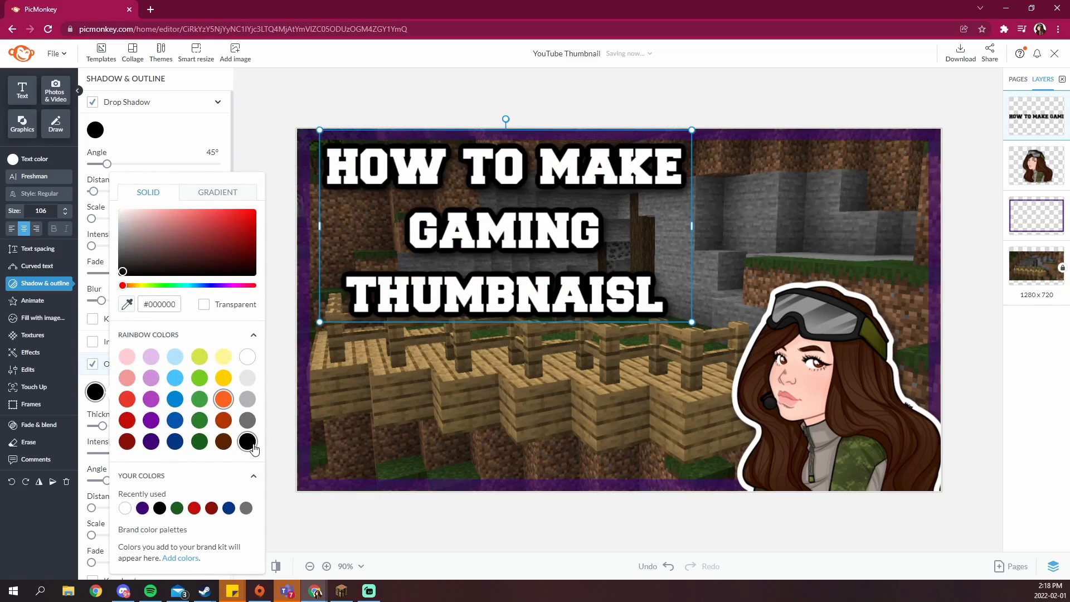
Step: Reword the heading to "HOW I MAKE MY GAMING THUMBNAILS" at size 114, correcting the misspelled last word
{"action": "left_click", "coordinate": [616, 304]}
{"action": "left_click", "coordinate": [630, 289]}
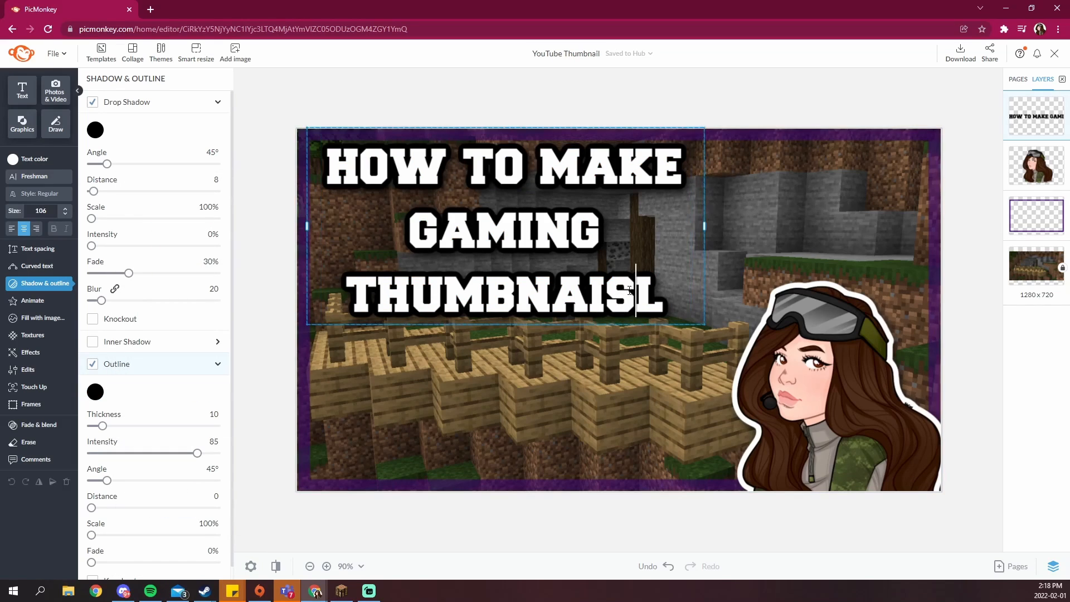
{"action": "key", "text": "BackSpace"}
{"action": "key", "text": "Right"}
{"action": "type", "text": "s"}
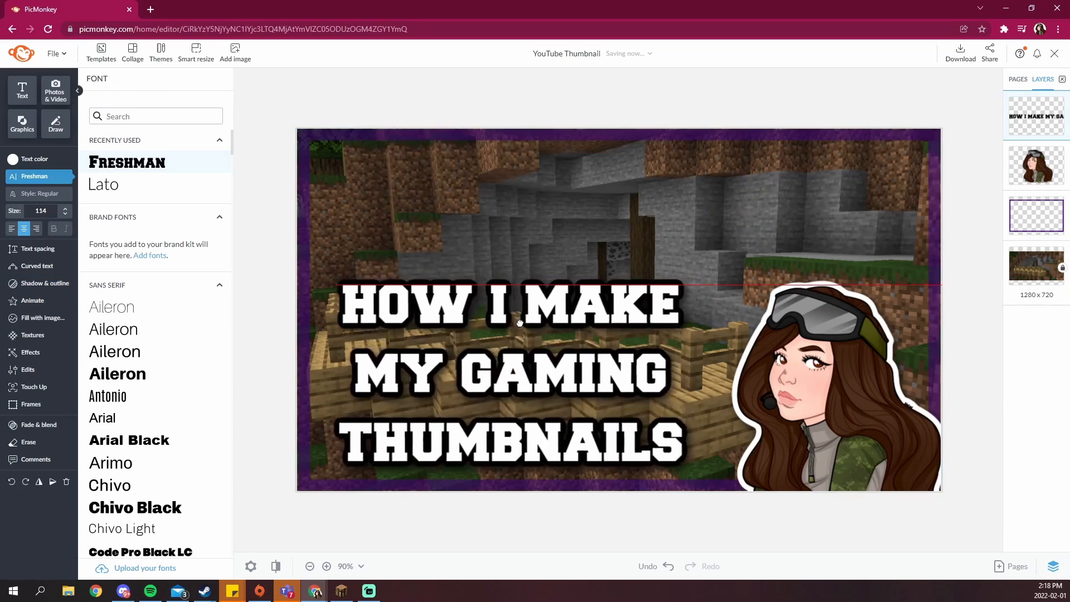
Step: Widen the heading's text box so the text wraps onto two lines, and place it across the top of the canvas
{"action": "left_click_drag", "start_coordinate": [511, 305], "coordinate": [505, 330]}
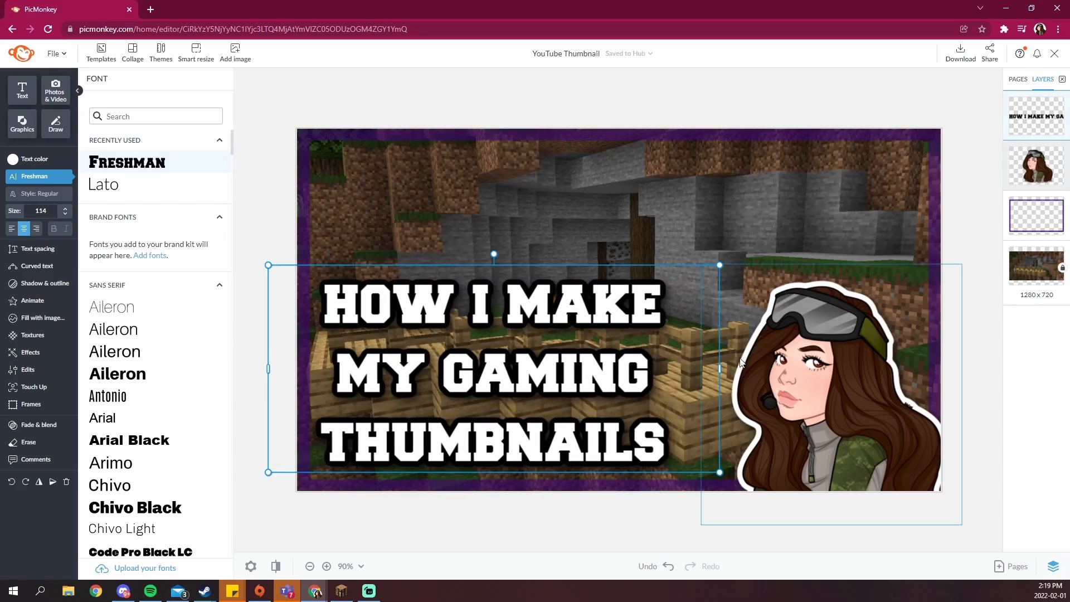
{"action": "left_click_drag", "start_coordinate": [707, 369], "coordinate": [939, 391]}
{"action": "left_click_drag", "start_coordinate": [616, 359], "coordinate": [643, 196]}
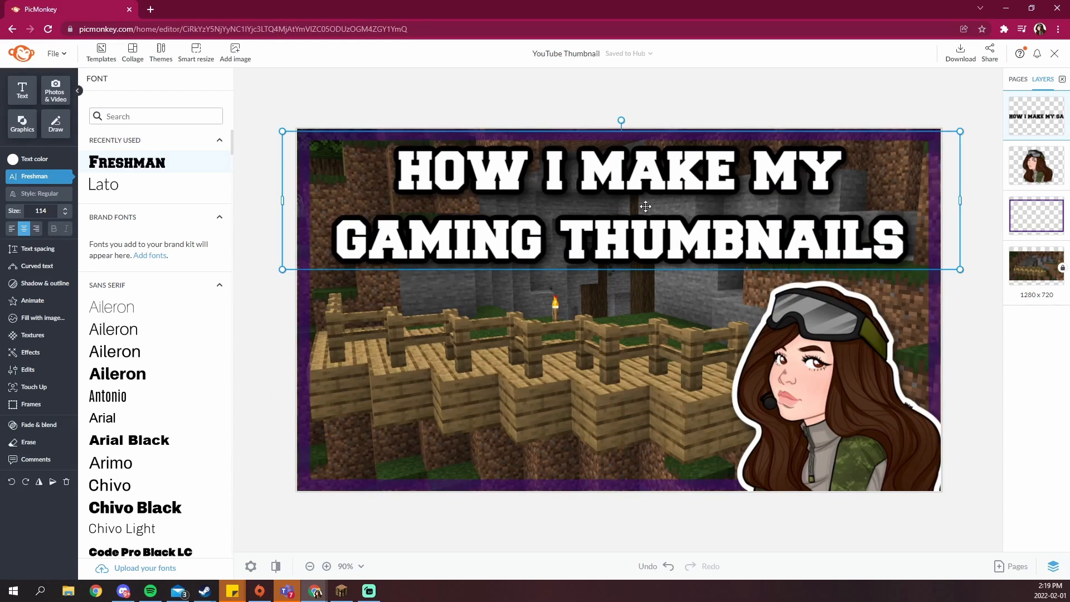
{"action": "left_click", "coordinate": [577, 188]}
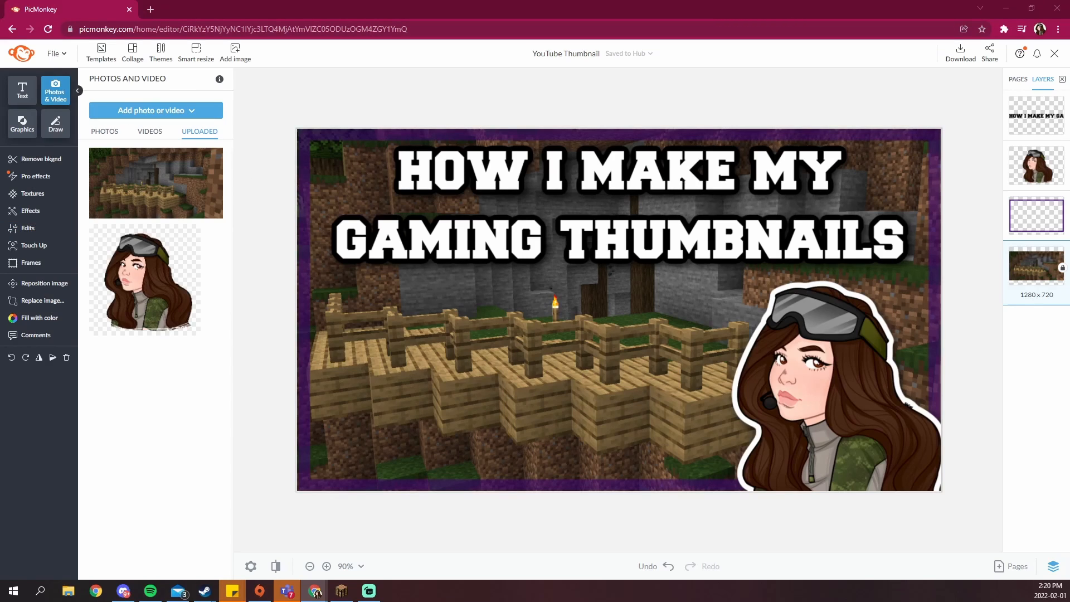
Step: Upload the YouTube play-button logo, add it to the canvas, shrink it and move it into the scene's lower left area
{"action": "left_click_drag", "start_coordinate": [1, 399], "coordinate": [168, 400]}
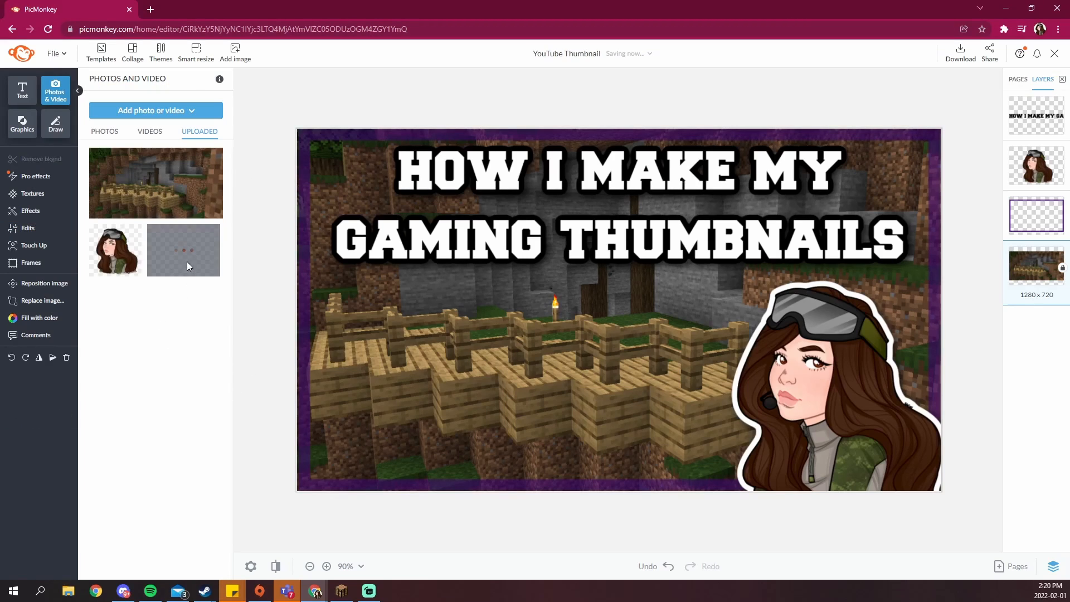
{"action": "left_click_drag", "start_coordinate": [185, 256], "coordinate": [572, 313]}
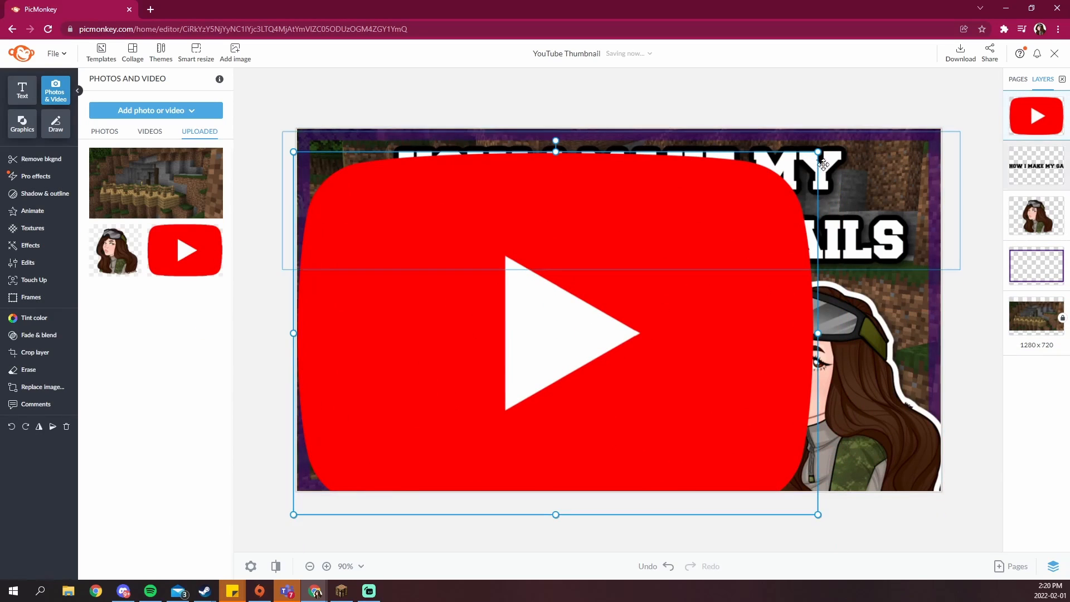
{"action": "left_click_drag", "start_coordinate": [823, 164], "coordinate": [447, 426]}
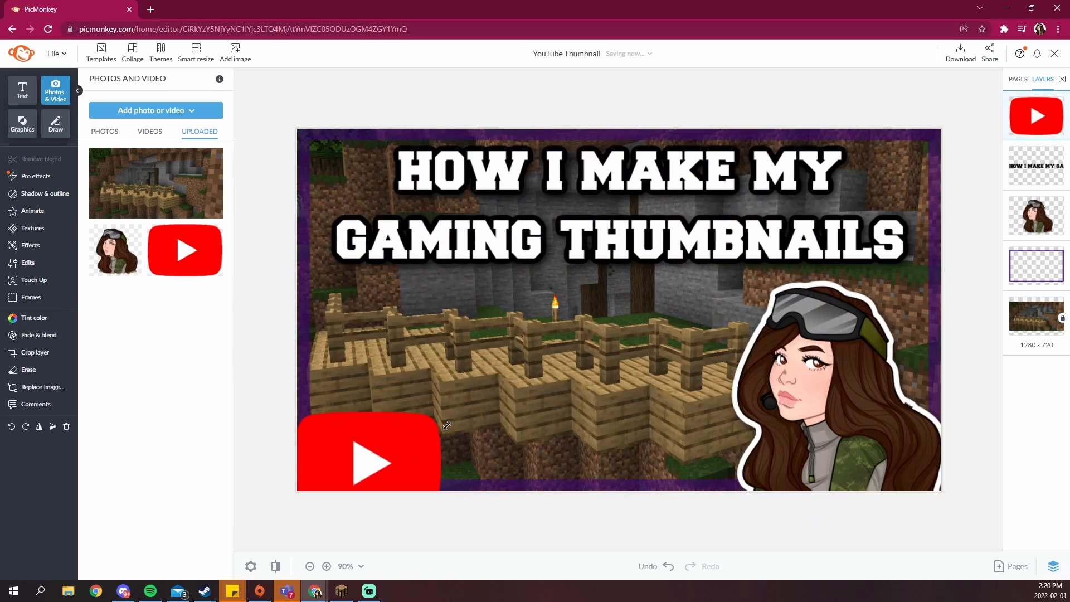
{"action": "left_click_drag", "start_coordinate": [370, 464], "coordinate": [587, 350]}
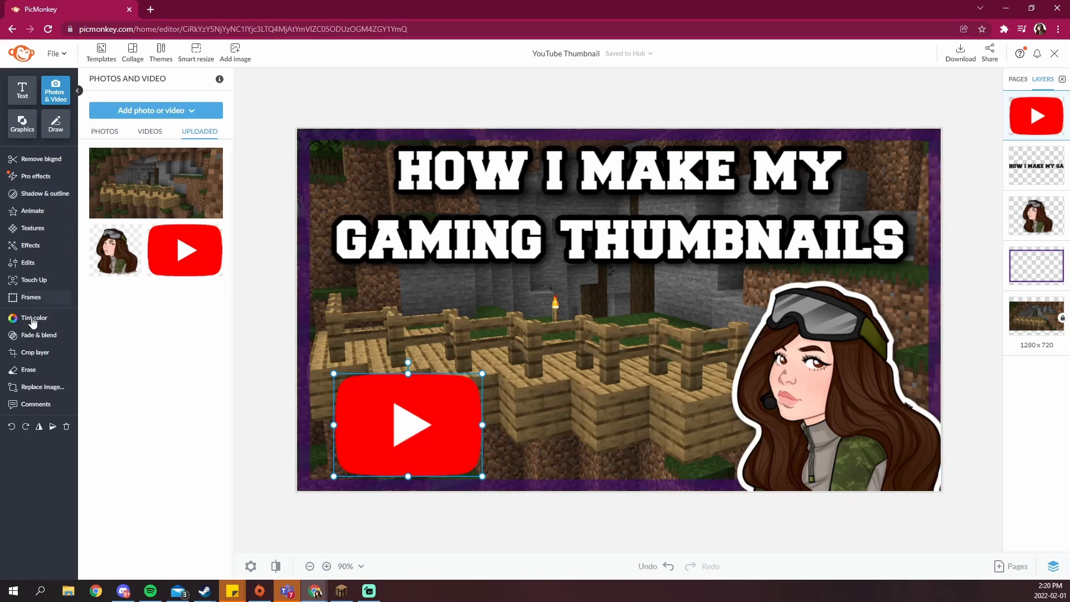
Step: Give the YouTube logo a drop shadow and a white (#ffffff) outline
{"action": "left_click", "coordinate": [37, 334]}
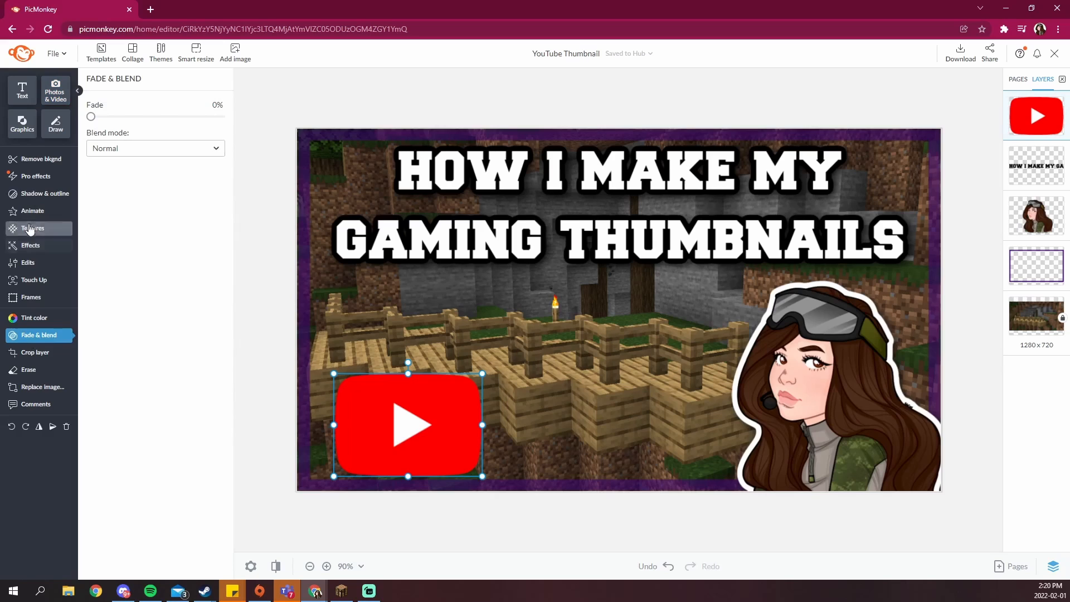
{"action": "left_click", "coordinate": [42, 195]}
{"action": "left_click", "coordinate": [92, 103]}
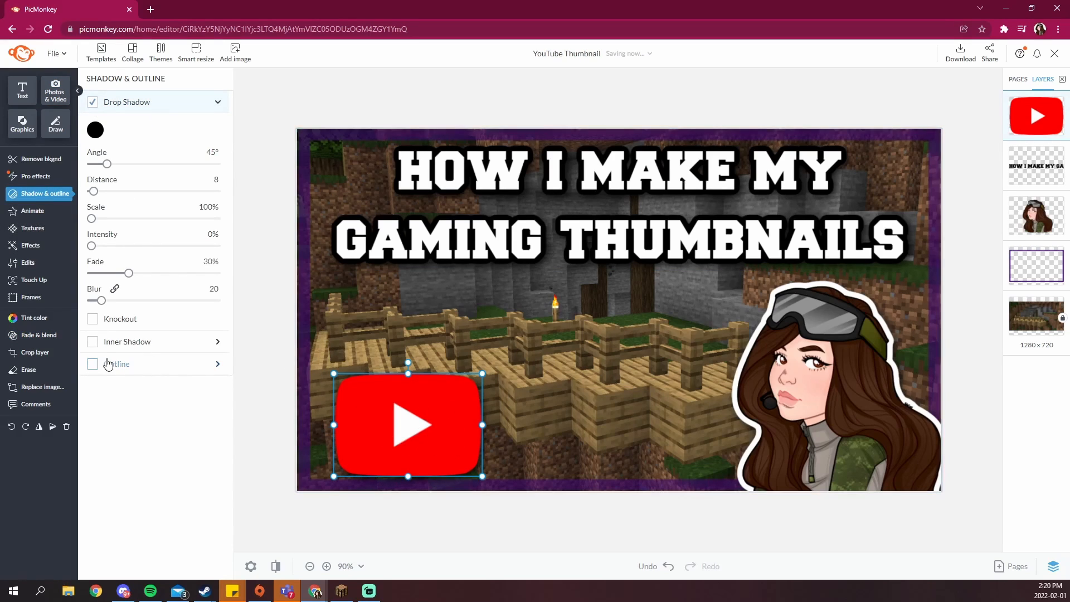
{"action": "left_click", "coordinate": [93, 365]}
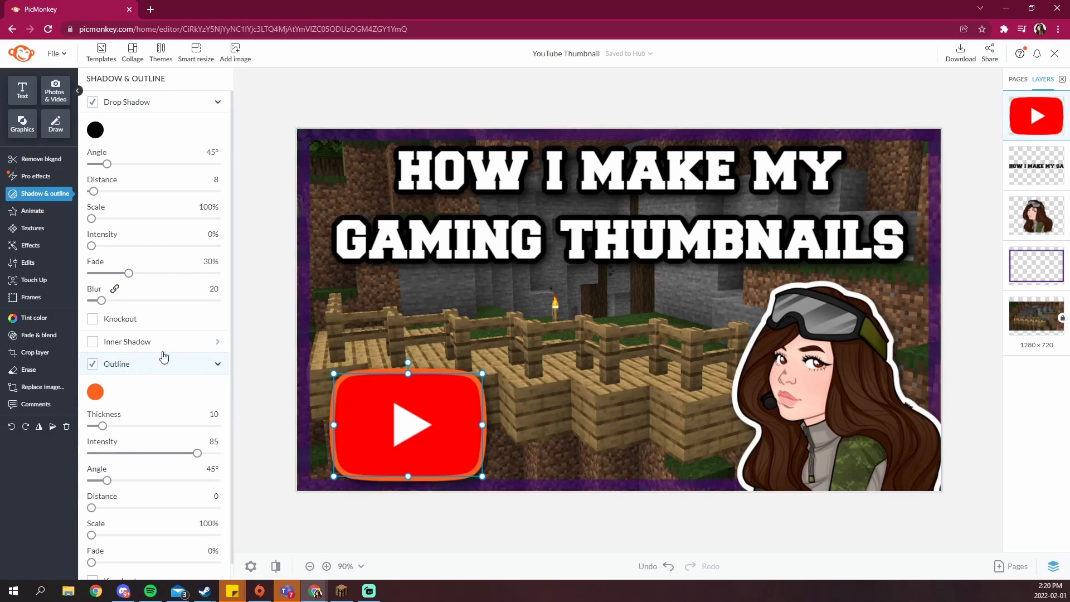
{"action": "left_click", "coordinate": [95, 392]}
{"action": "left_click", "coordinate": [247, 358]}
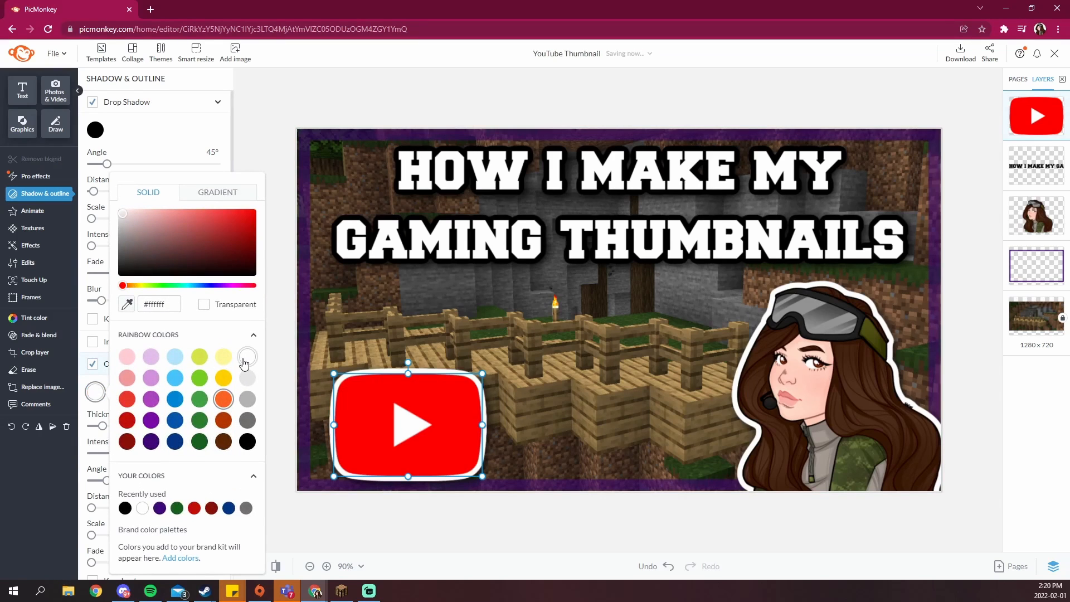
Step: Tilt the YouTube logo counter-clockwise and place it in the lower left corner of the thumbnail, inside the purple border
{"action": "left_click", "coordinate": [479, 373]}
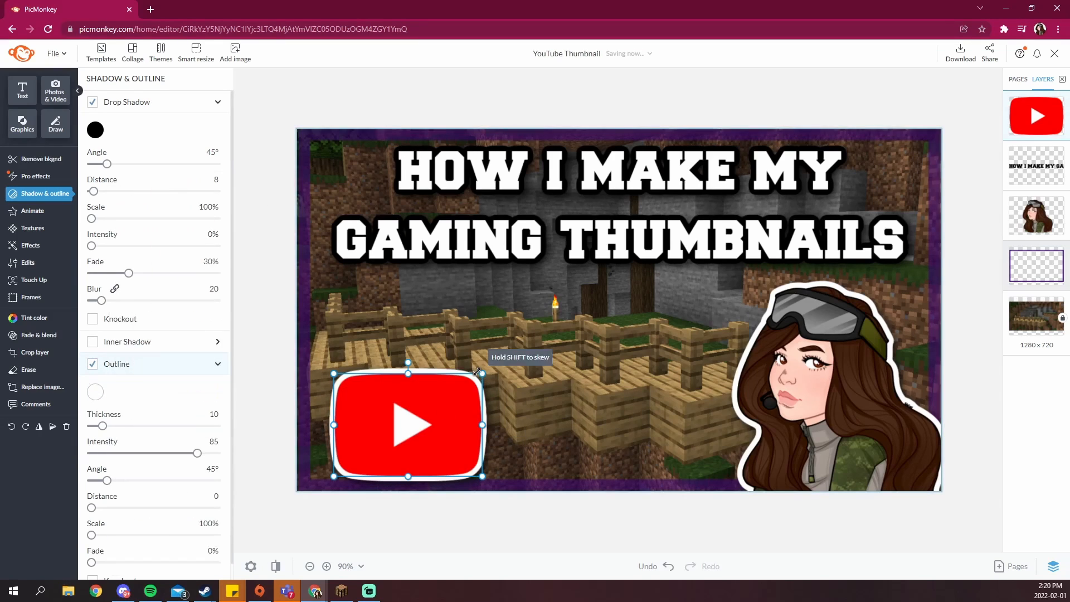
{"action": "left_click", "coordinate": [546, 349]}
{"action": "mouse_move", "coordinate": [463, 423]}
{"action": "left_mouse_down"}
{"action": "mouse_move", "coordinate": [504, 372]}
{"action": "mouse_move", "coordinate": [463, 424]}
{"action": "left_mouse_up"}
{"action": "left_click", "coordinate": [672, 567]}
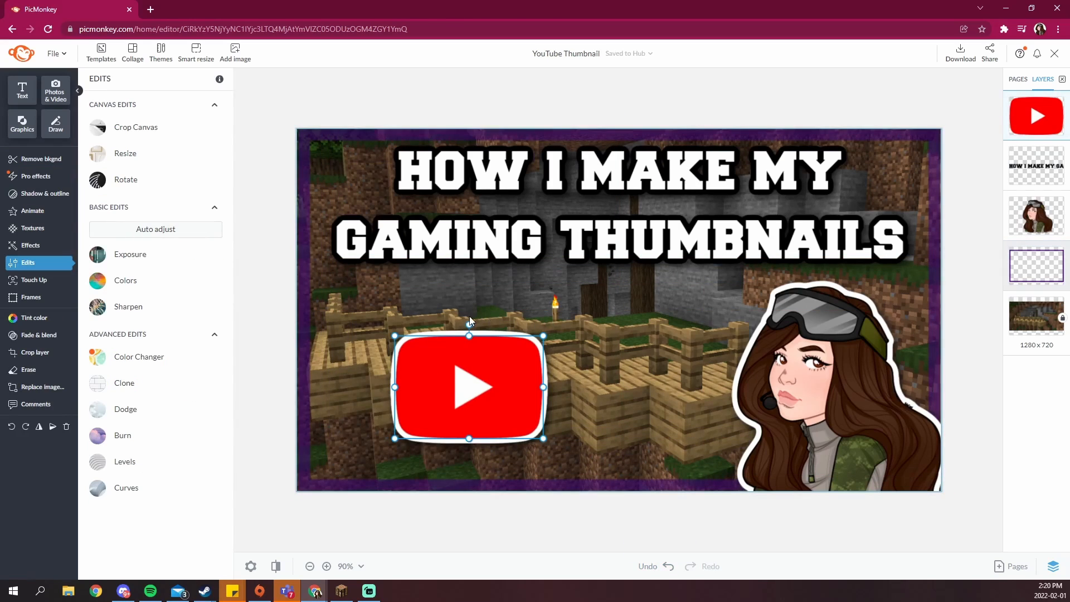
{"action": "left_click_drag", "start_coordinate": [469, 322], "coordinate": [489, 313]}
{"action": "left_click_drag", "start_coordinate": [470, 381], "coordinate": [402, 393]}
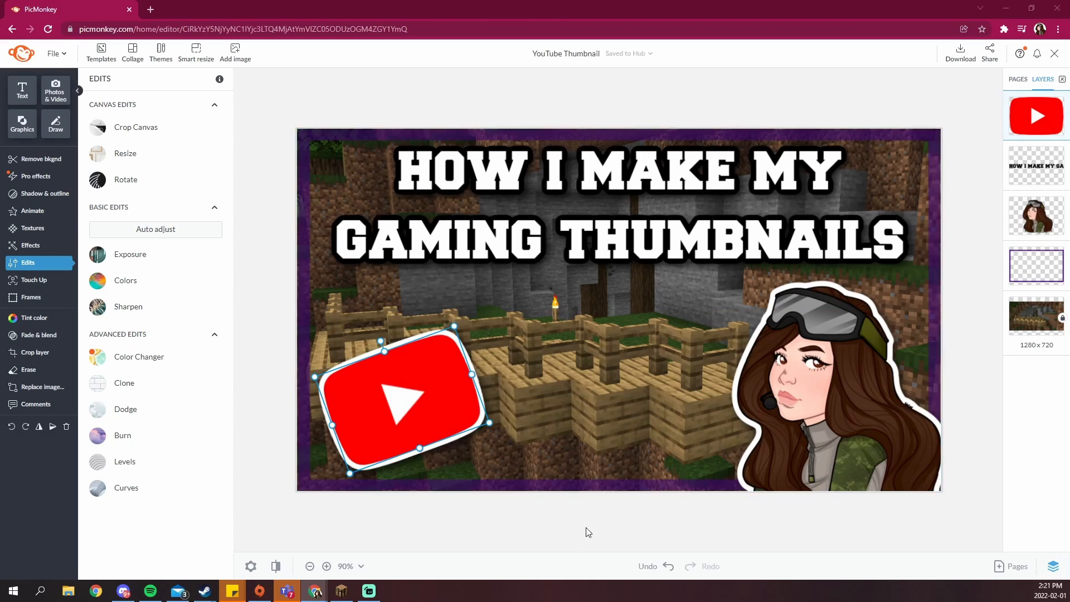
{"action": "left_click", "coordinate": [588, 531]}
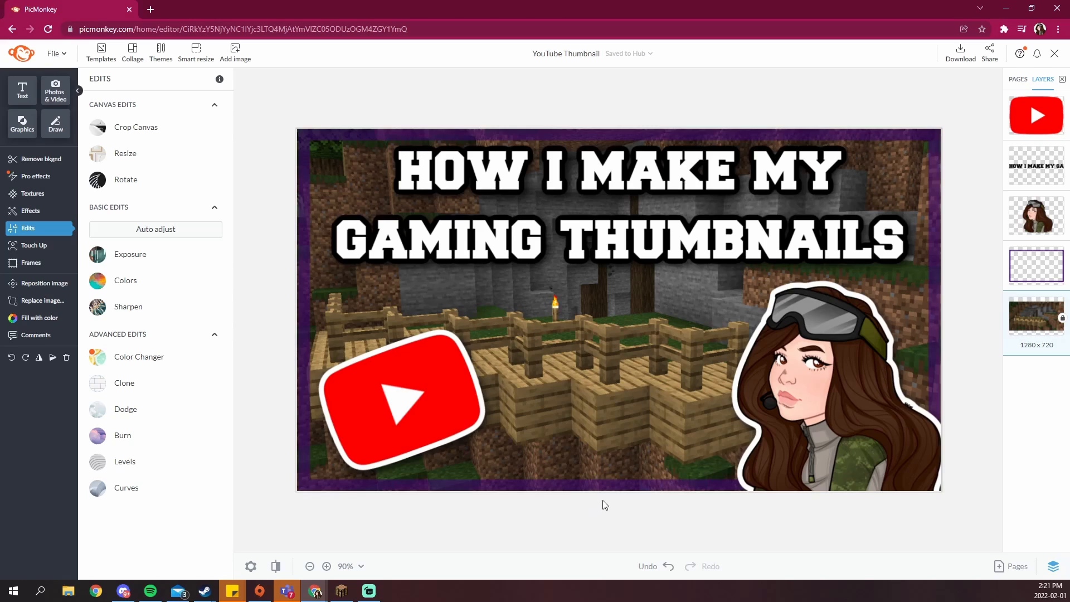
Step: Upload the picture of the RGB keyboard and mouse and add it to the canvas
{"action": "left_click", "coordinate": [55, 91]}
{"action": "left_click", "coordinate": [207, 135]}
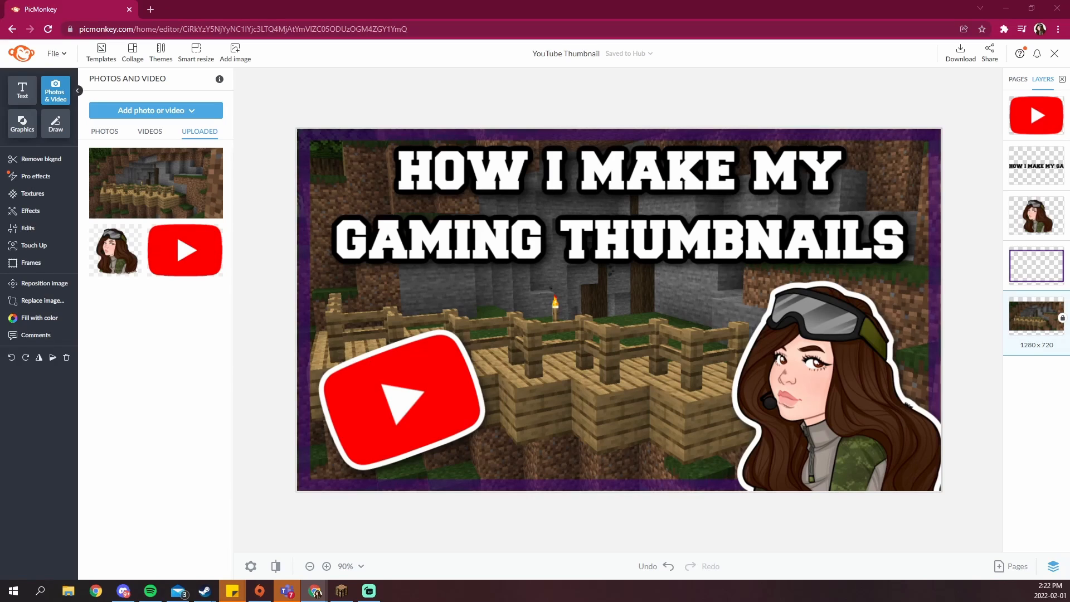
{"action": "left_click_drag", "start_coordinate": [0, 313], "coordinate": [166, 335]}
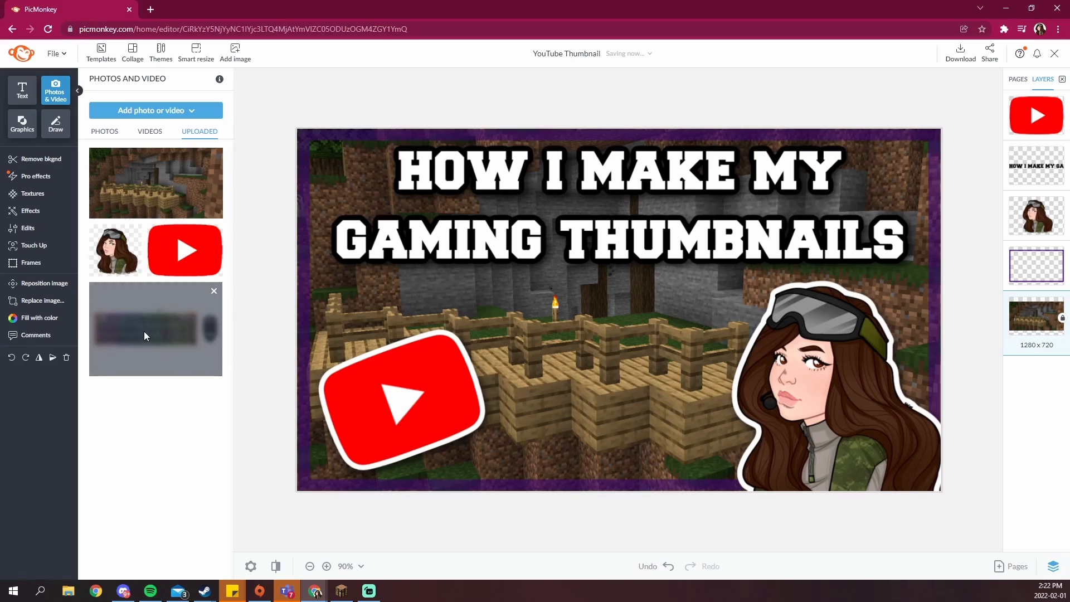
{"action": "left_click_drag", "start_coordinate": [146, 335], "coordinate": [590, 376]}
Step: Remove the background of the keyboard-and-mouse picture and scale it down to less than half its size
{"action": "left_click_drag", "start_coordinate": [495, 279], "coordinate": [486, 223]}
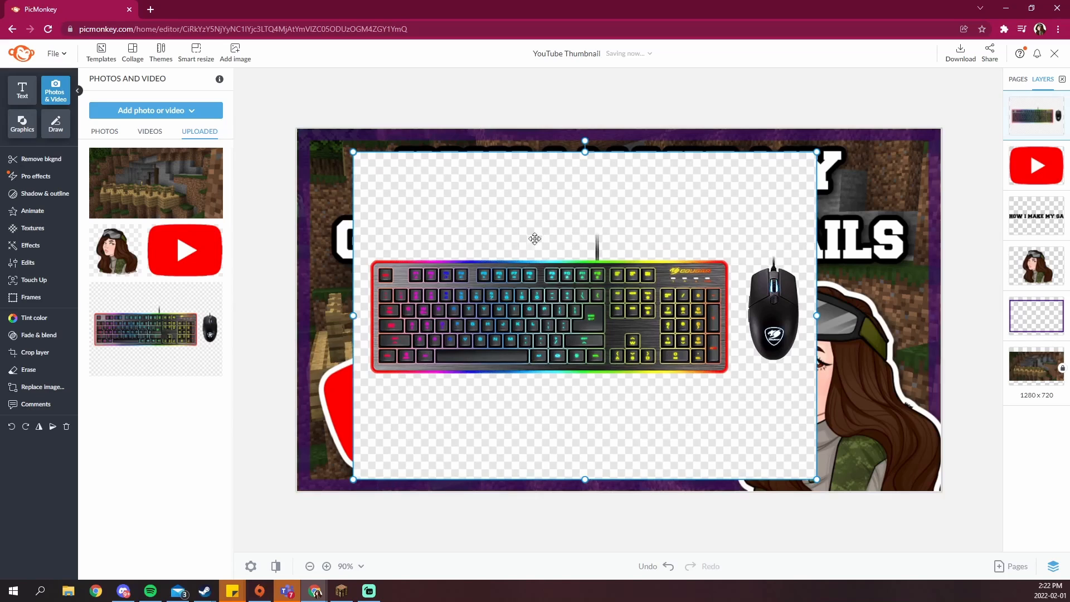
{"action": "left_click", "coordinate": [36, 161]}
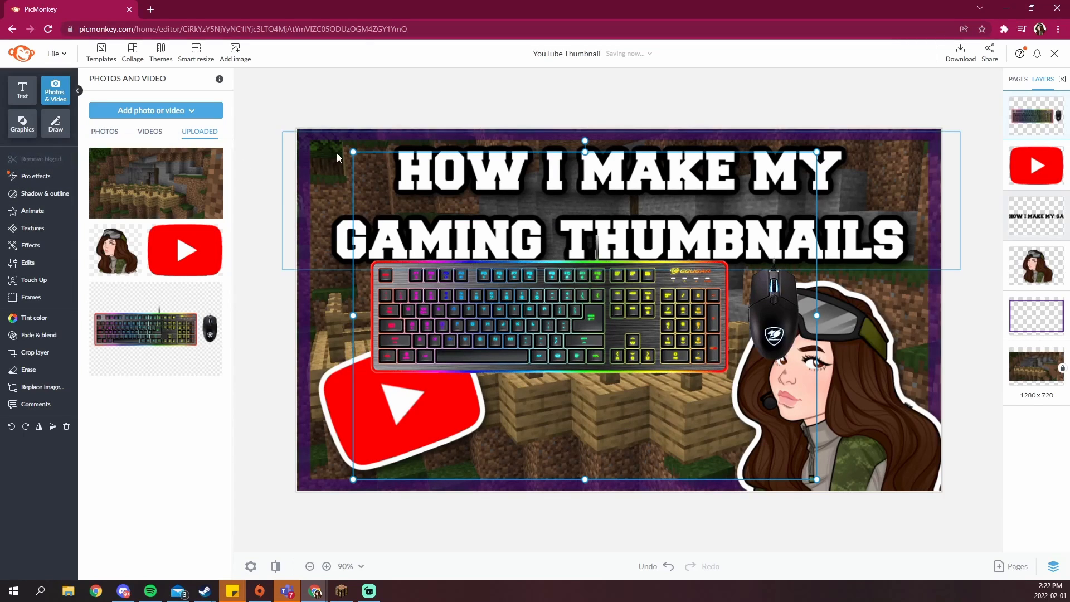
{"action": "left_click_drag", "start_coordinate": [353, 151], "coordinate": [605, 332]}
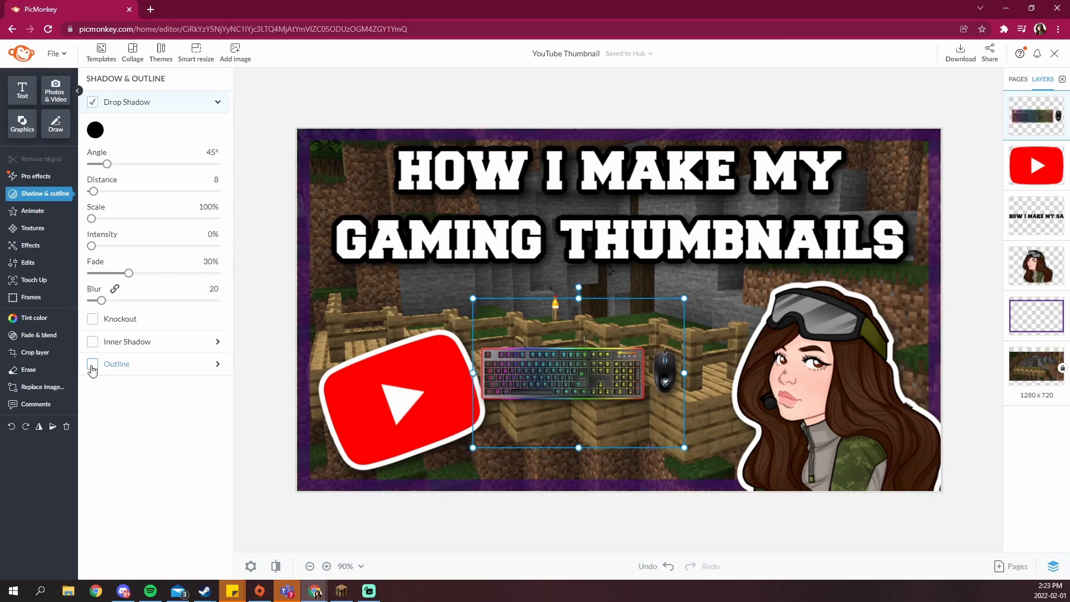
Step: Give the keyboard-and-mouse picture a white (#ffffff) outline with thickness 4
{"action": "left_click", "coordinate": [93, 365]}
{"action": "left_click", "coordinate": [95, 391]}
{"action": "left_click", "coordinate": [248, 356]}
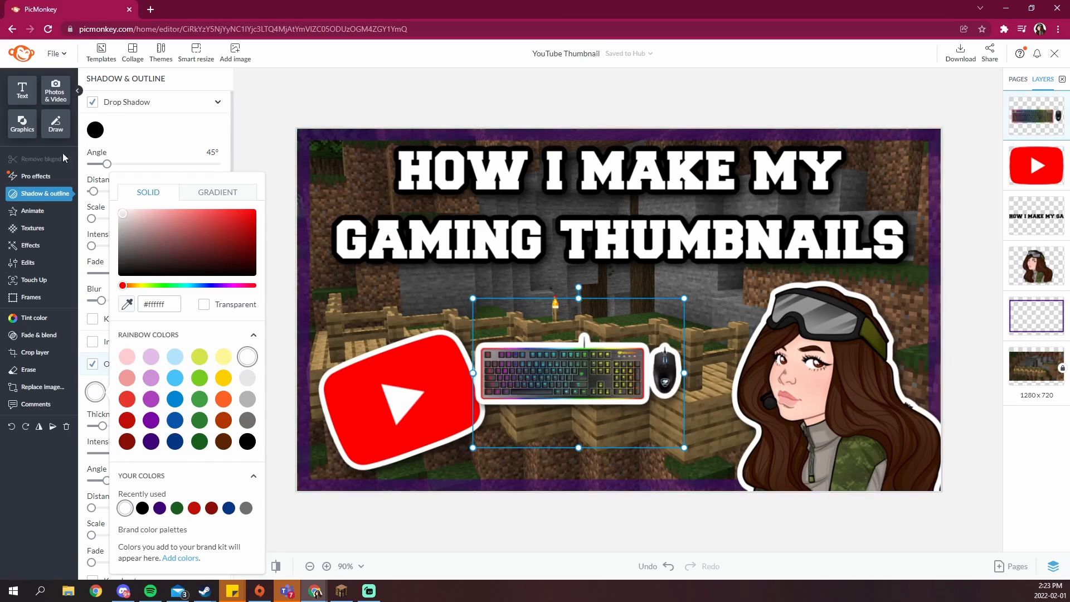
{"action": "left_click", "coordinate": [276, 272]}
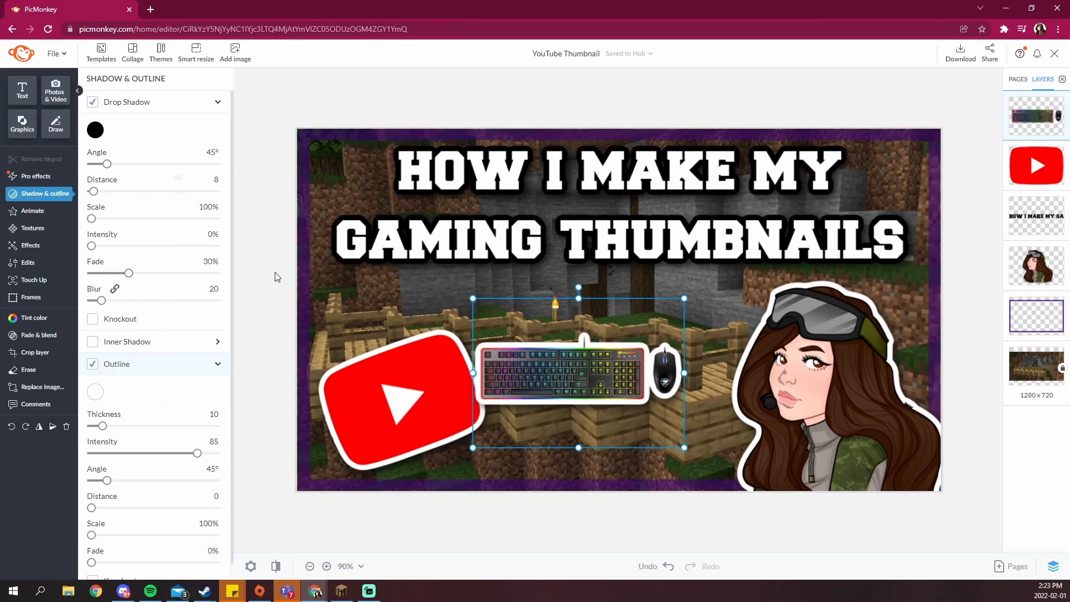
{"action": "left_click_drag", "start_coordinate": [102, 425], "coordinate": [92, 428]}
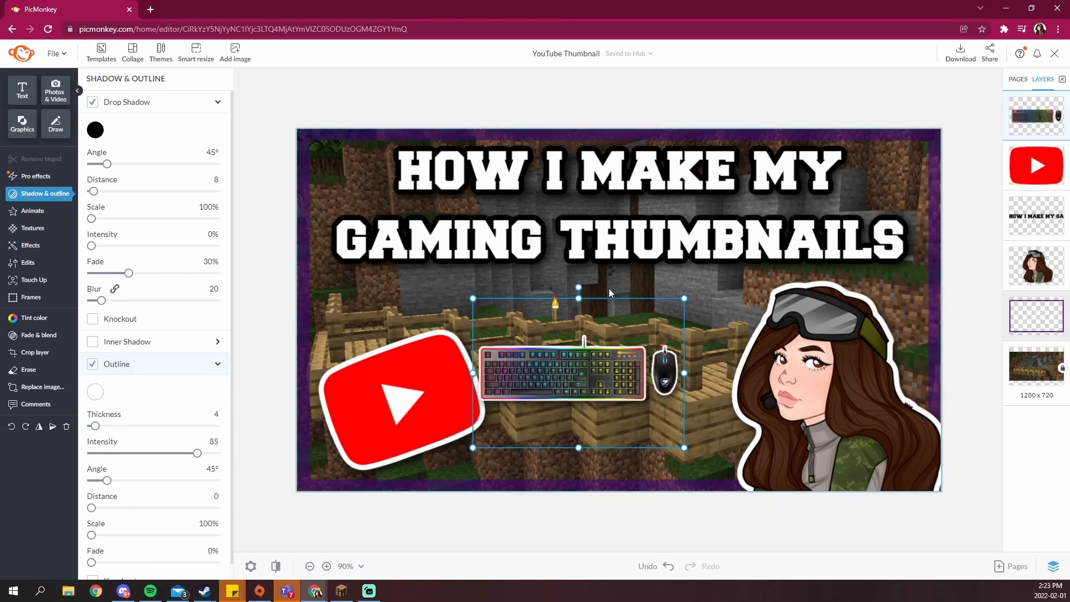
Step: Tilt the keyboard-and-mouse picture clockwise, shrink it and place it just above the YouTube logo, below the heading
{"action": "left_click_drag", "start_coordinate": [576, 284], "coordinate": [604, 309]}
{"action": "left_click_drag", "start_coordinate": [584, 358], "coordinate": [846, 185]}
{"action": "left_click_drag", "start_coordinate": [763, 78], "coordinate": [843, 155]}
{"action": "left_click_drag", "start_coordinate": [853, 224], "coordinate": [472, 301]}
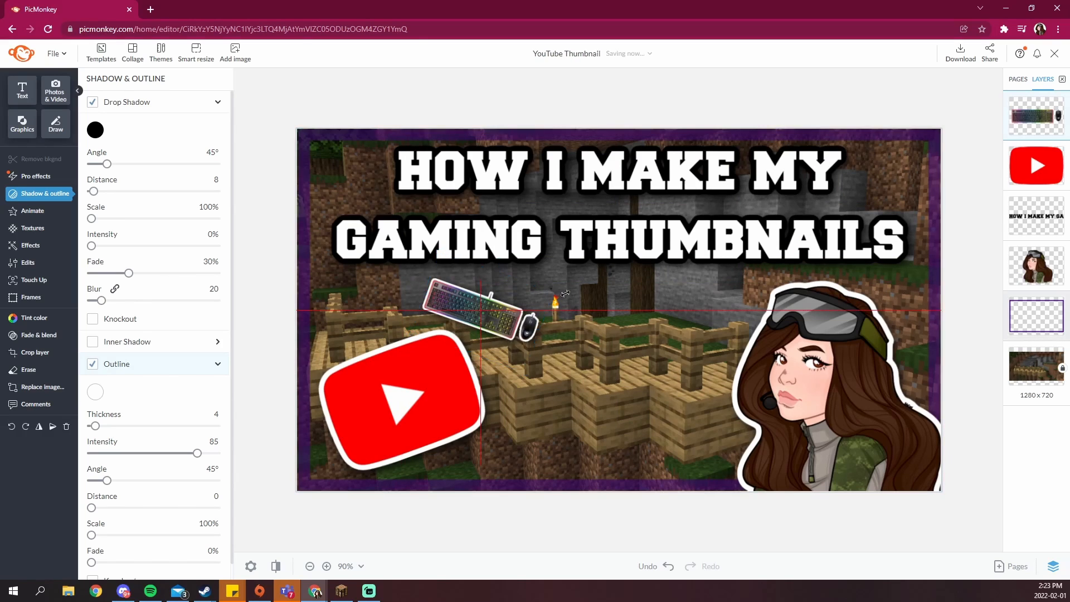
{"action": "left_click", "coordinate": [574, 293]}
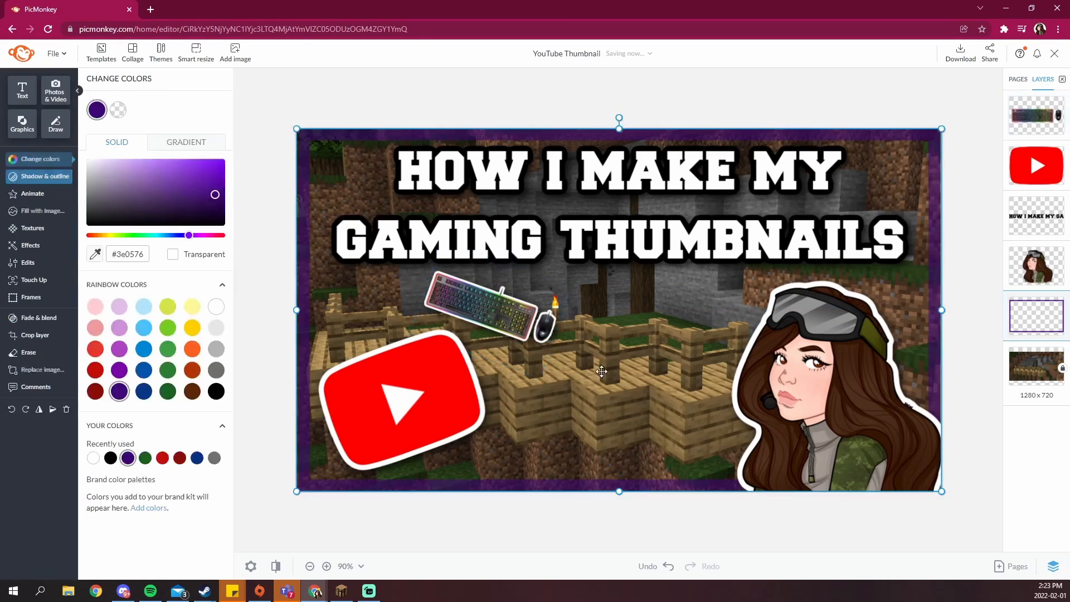
{"action": "left_click", "coordinate": [594, 548]}
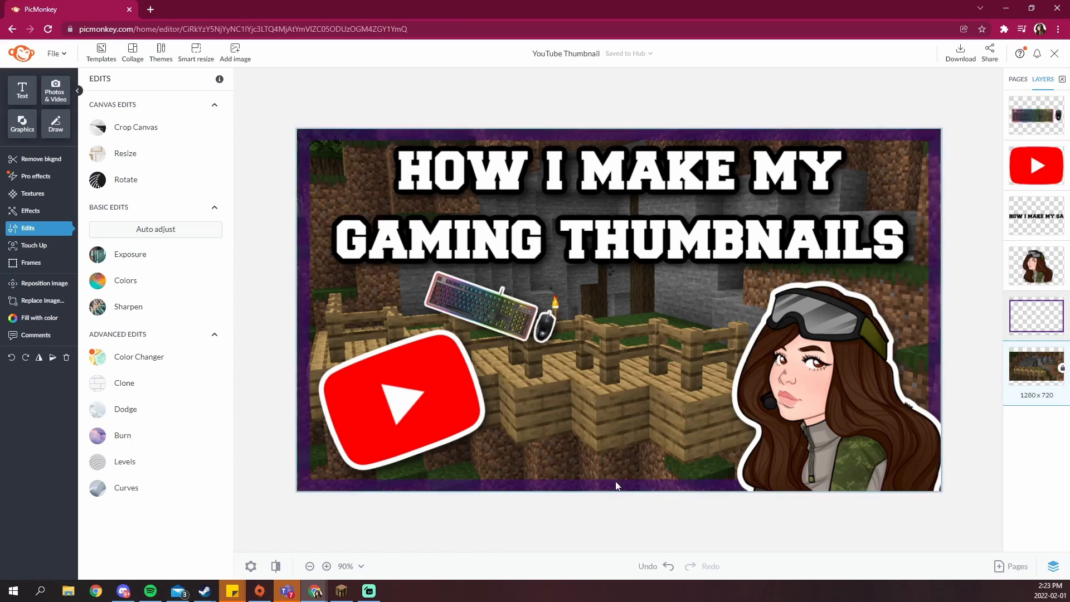
Step: Download the thumbnail for print as a PNG image, and view the downloaded file
{"action": "left_click", "coordinate": [965, 59]}
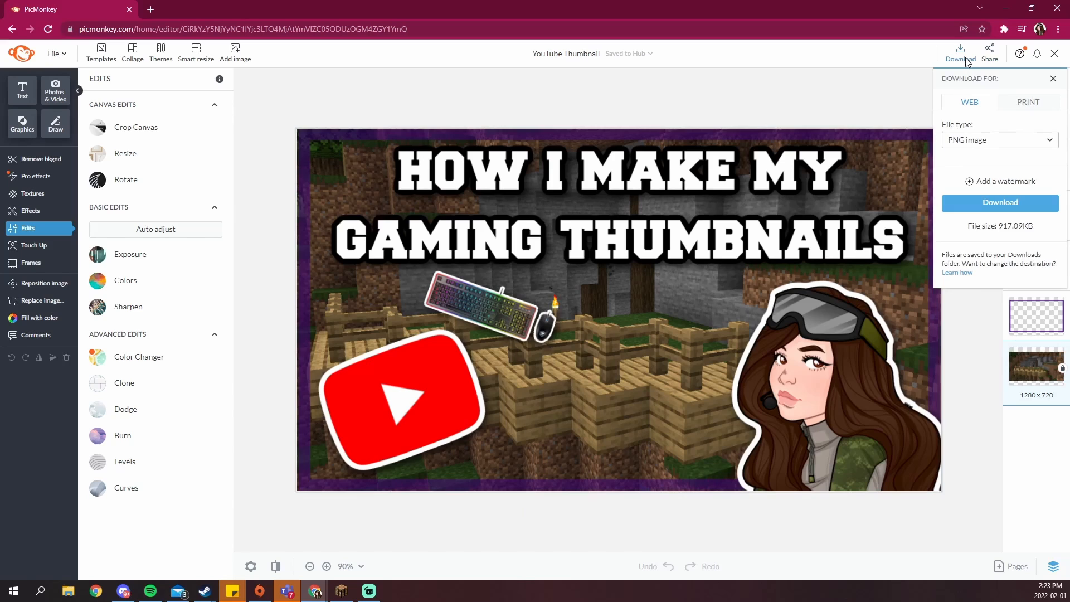
{"action": "left_click", "coordinate": [1020, 107]}
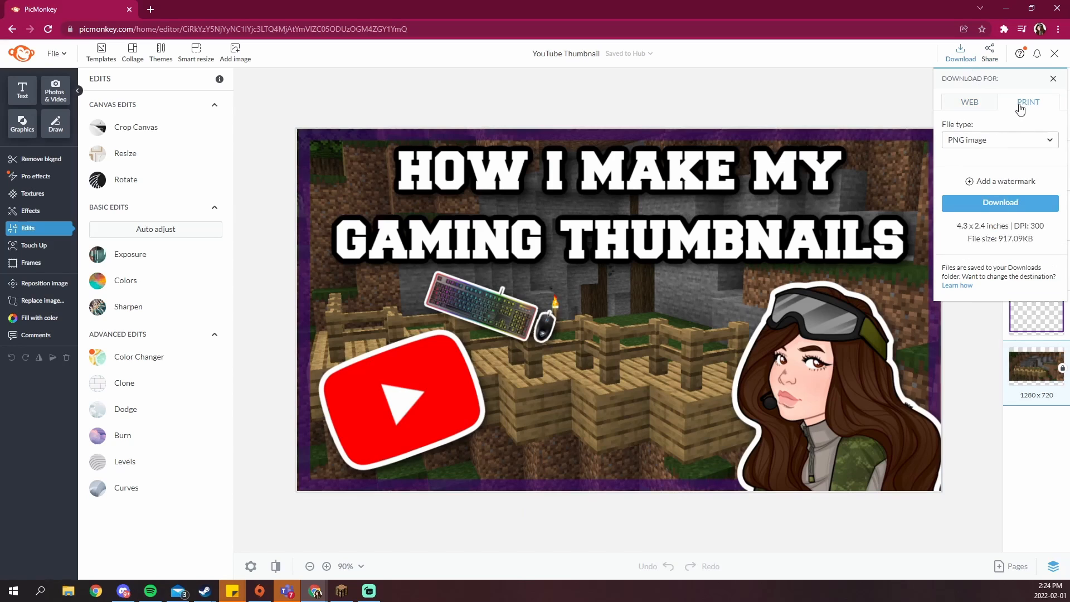
{"action": "left_click", "coordinate": [1001, 206]}
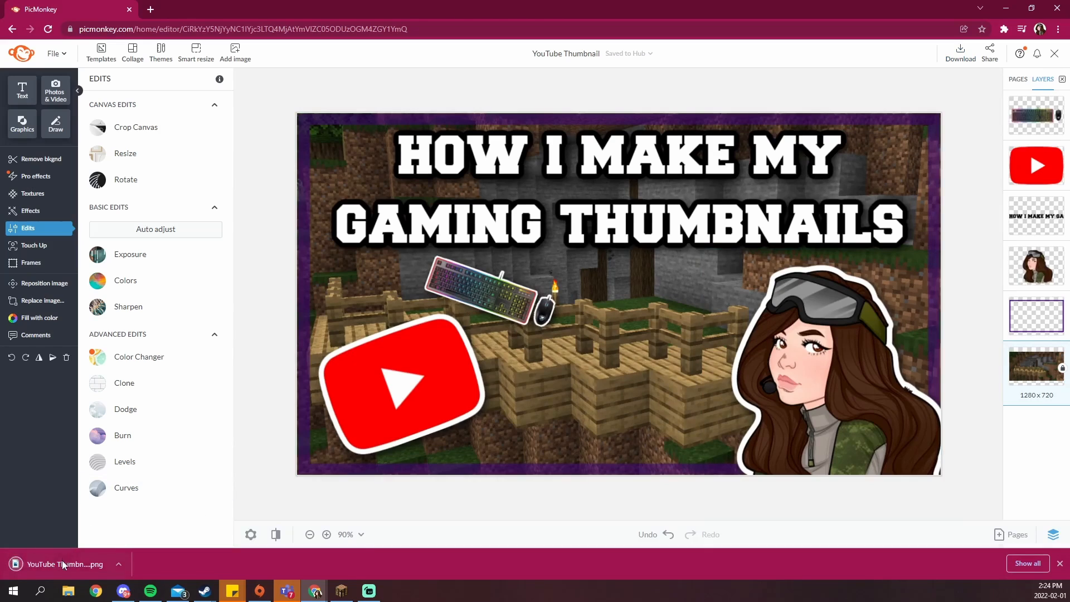
{"action": "left_click", "coordinate": [80, 561]}
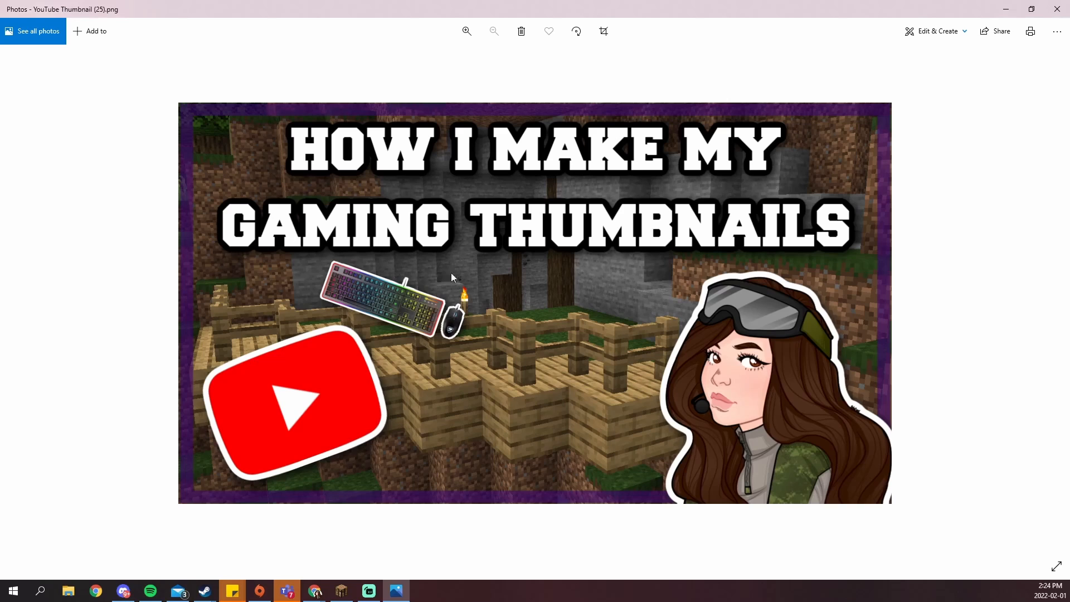
{"action": "left_click", "coordinate": [1057, 9]}
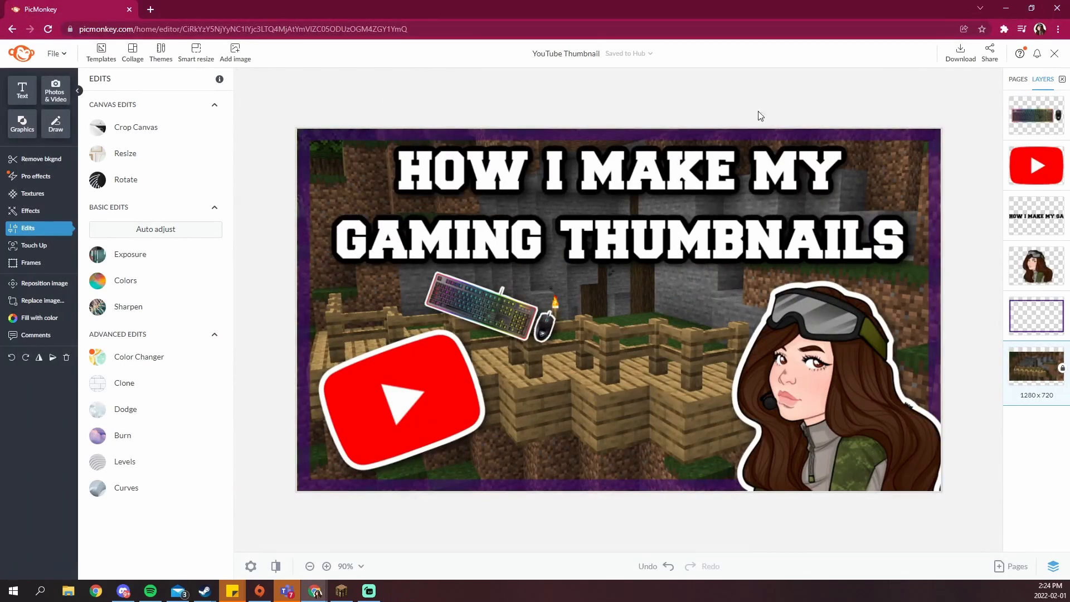
Step: Return to the home page and look through the saved thumbnails, including those in the Unsorted folder
{"action": "left_click", "coordinate": [24, 61]}
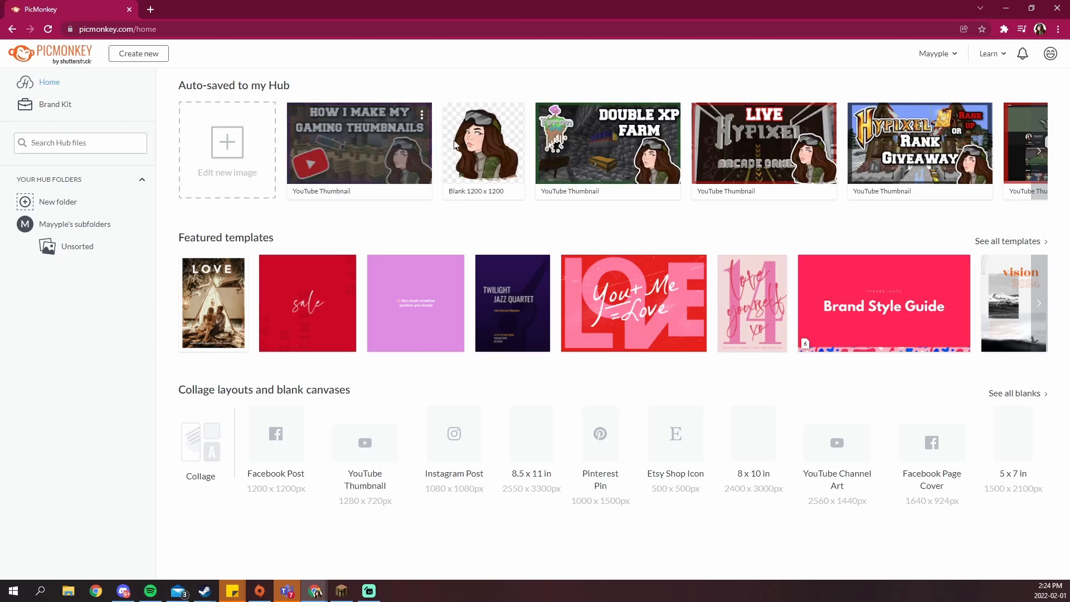
{"action": "left_click", "coordinate": [1038, 151]}
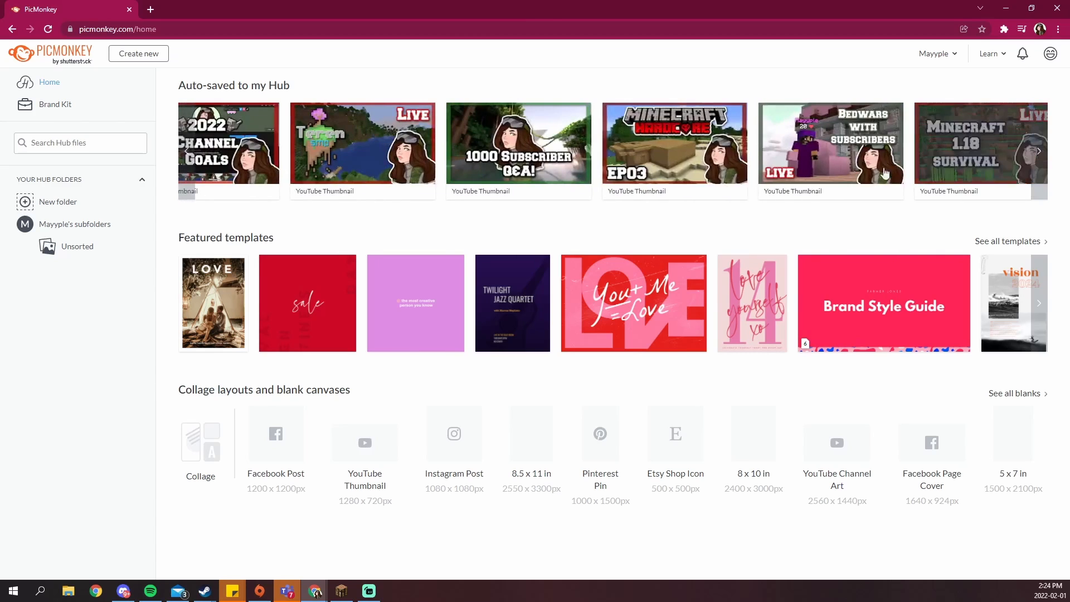
{"action": "left_click", "coordinate": [67, 225]}
{"action": "left_click", "coordinate": [70, 246]}
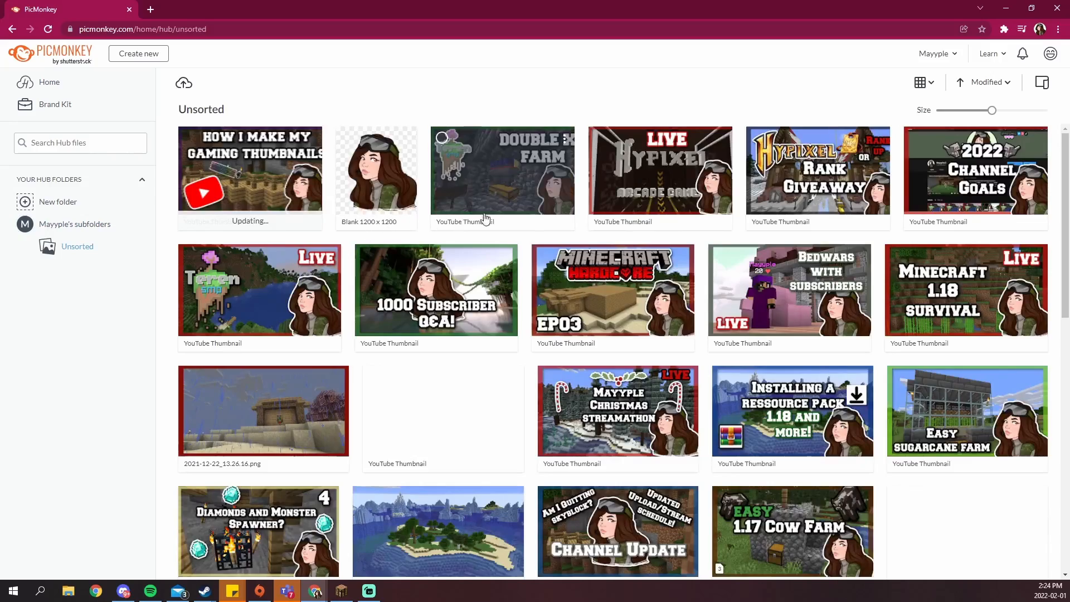
{"action": "scroll", "coordinate": [651, 232], "scroll_direction": "down", "scroll_amount": 3}
{"action": "scroll", "coordinate": [651, 232], "scroll_direction": "down", "scroll_amount": 8}
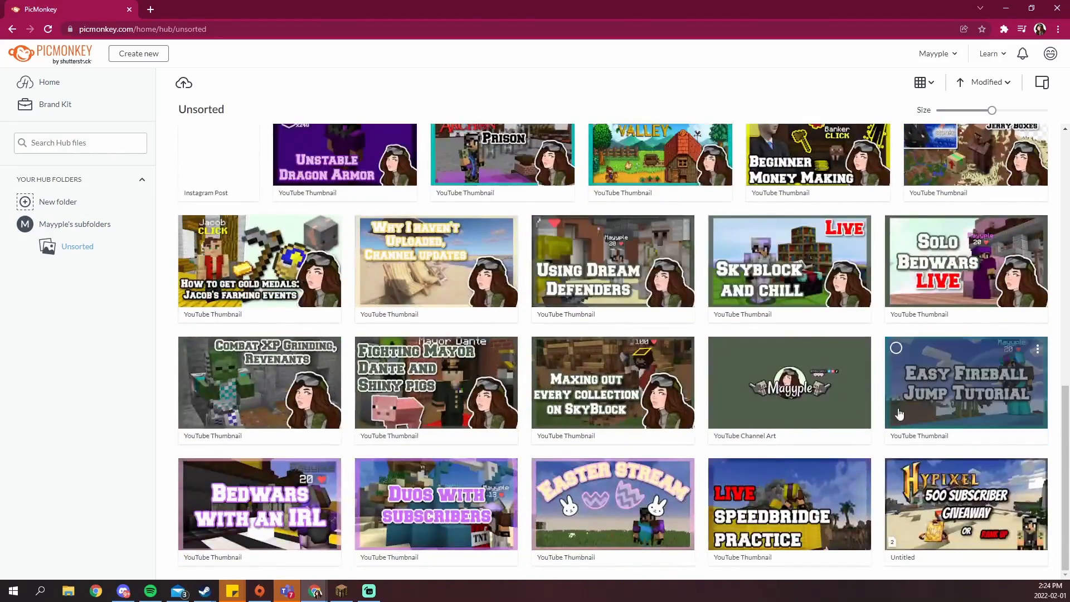
{"action": "scroll", "coordinate": [546, 390], "scroll_direction": "up", "scroll_amount": 10}
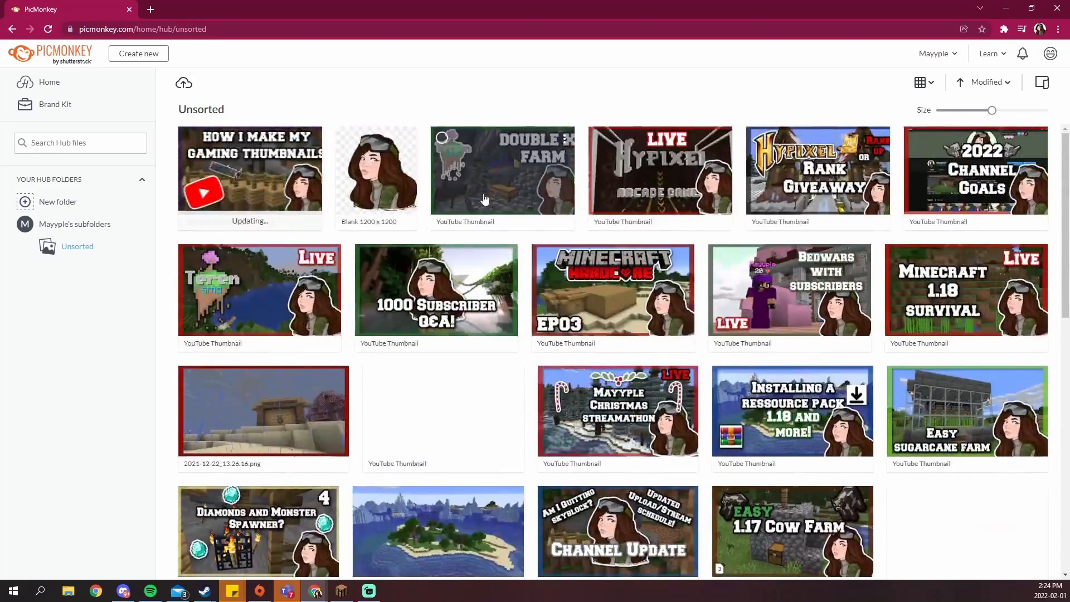
{"action": "left_click", "coordinate": [485, 171]}
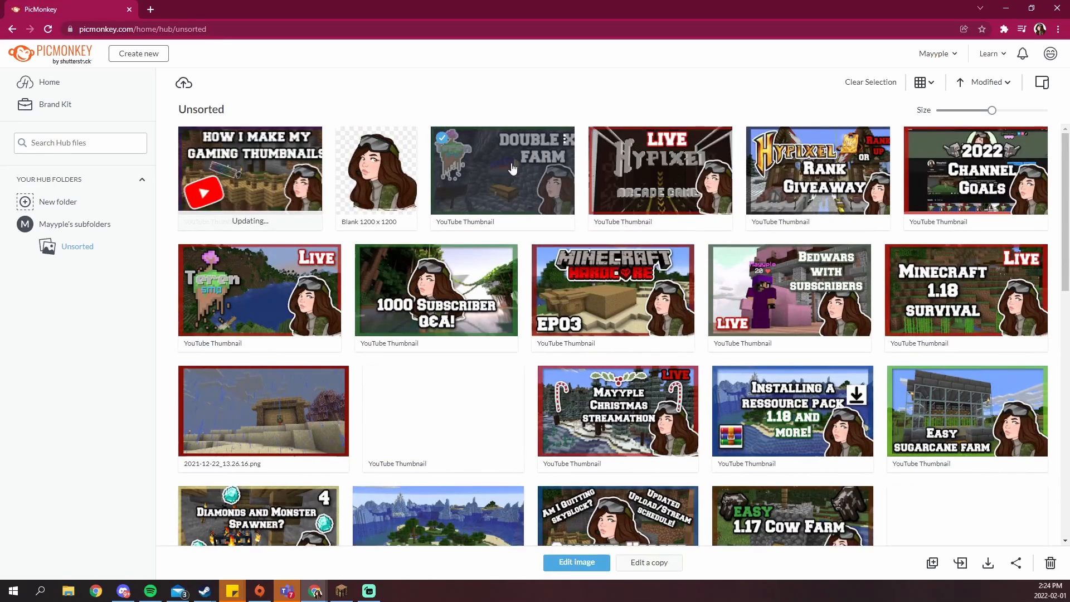
{"action": "left_click", "coordinate": [441, 140]}
{"action": "left_click", "coordinate": [513, 196]}
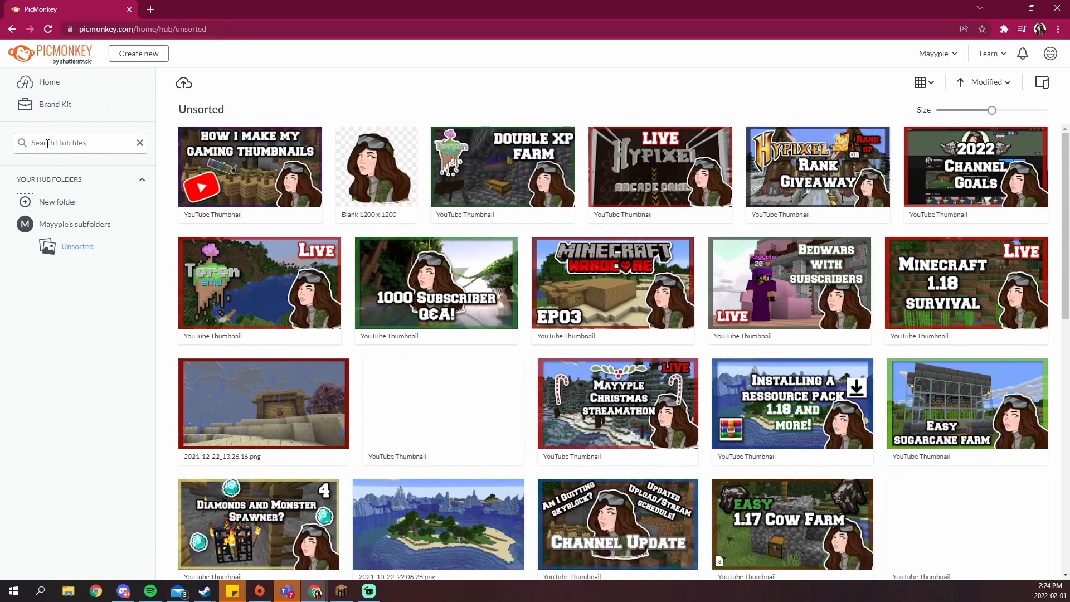
Step: From the home page, open the Double XP Farm and Live Hypixel Arcade Games thumbnails in turn to examine their designs
{"action": "left_click", "coordinate": [42, 83]}
{"action": "left_click", "coordinate": [601, 160]}
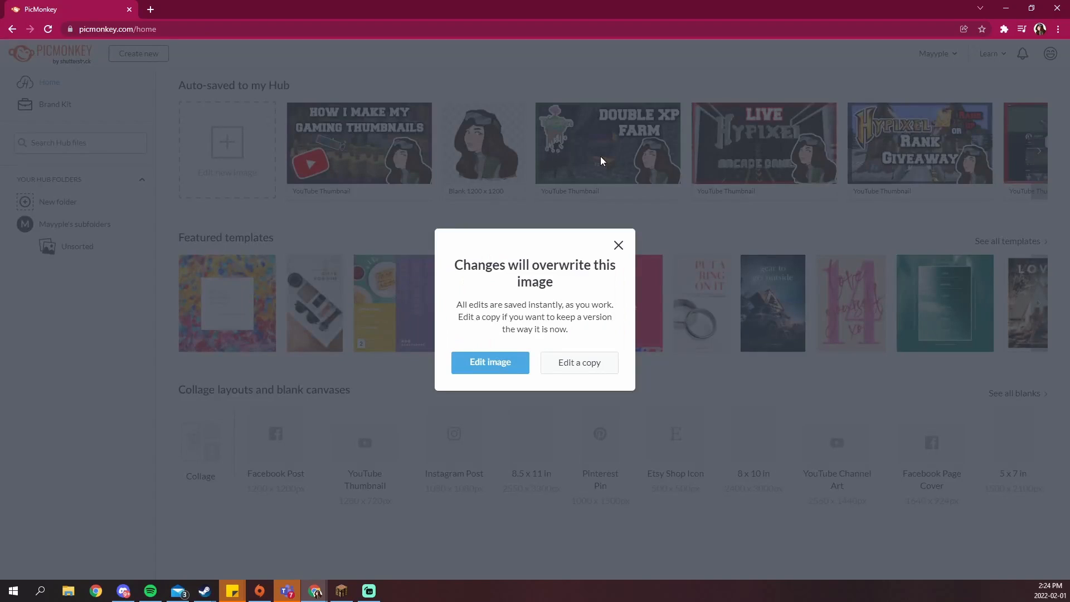
{"action": "left_click", "coordinate": [496, 362]}
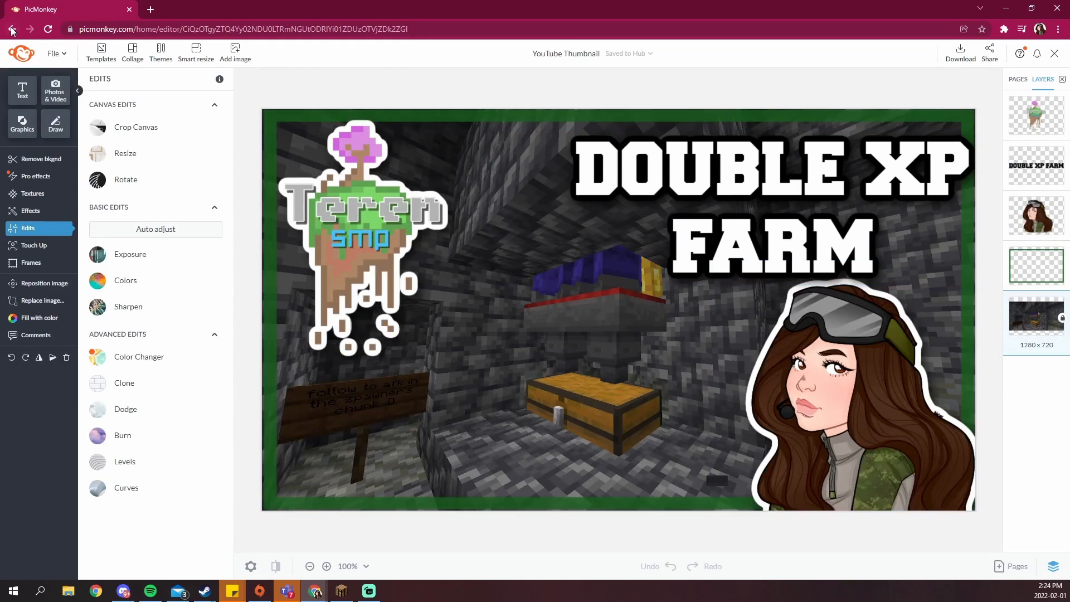
{"action": "left_click", "coordinate": [11, 29]}
{"action": "left_click", "coordinate": [783, 158]}
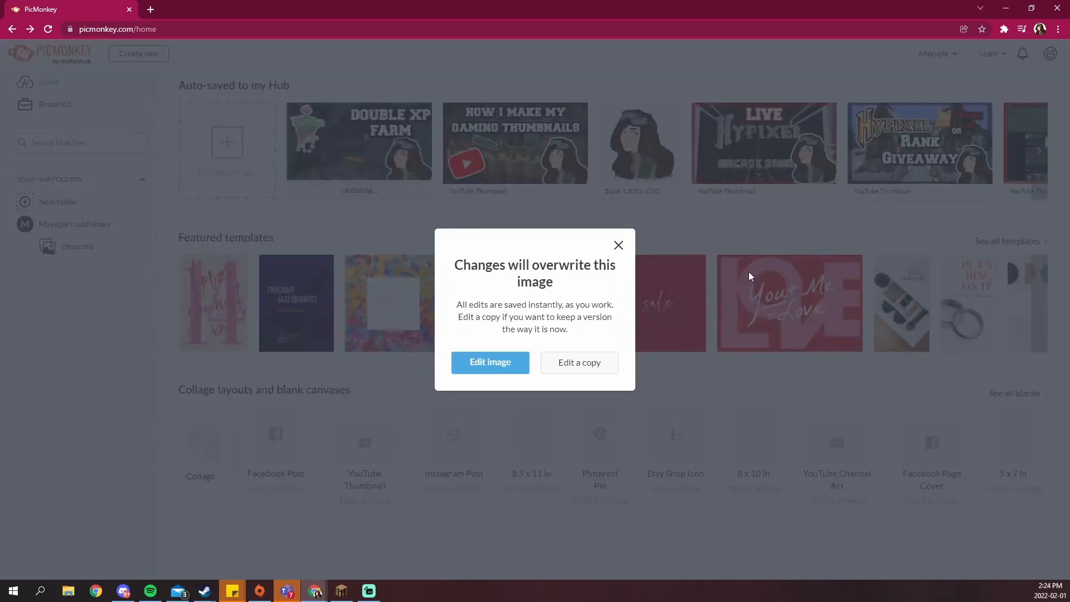
{"action": "left_click", "coordinate": [499, 356]}
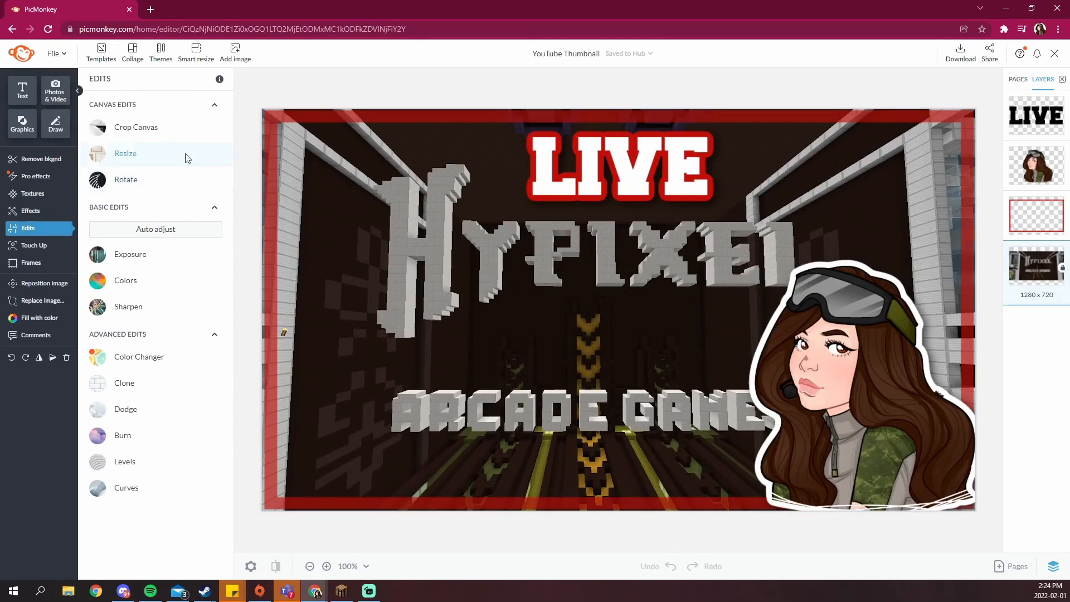
{"action": "left_click", "coordinate": [11, 30]}
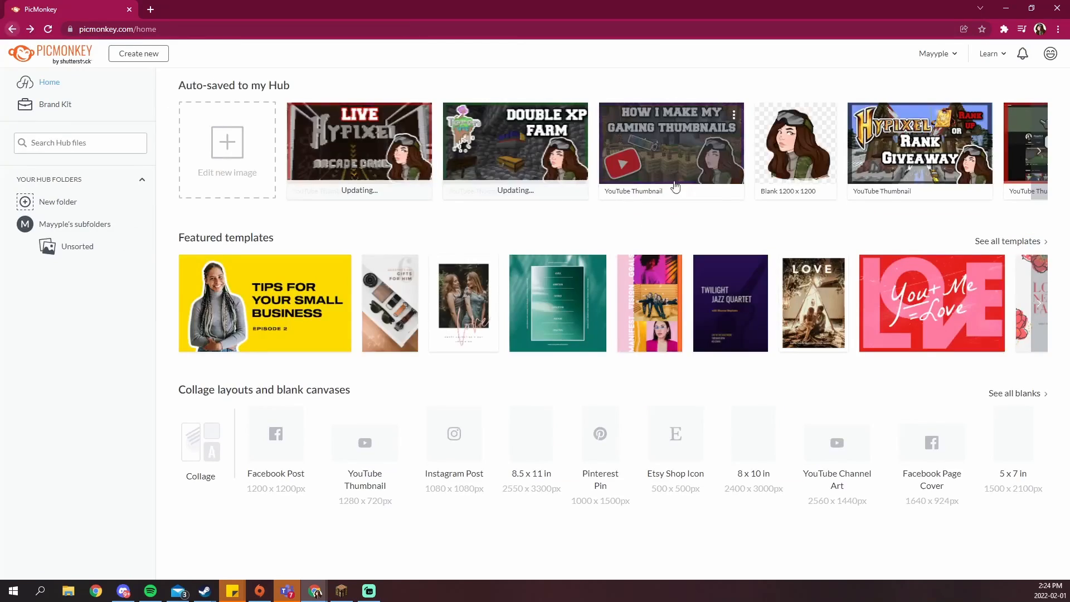
Step: Open the Hypixel Rank Giveaway and 2022 Channel Goals thumbnails in turn to examine their layouts, returning to the home page
{"action": "left_click", "coordinate": [951, 167]}
{"action": "left_click", "coordinate": [489, 359]}
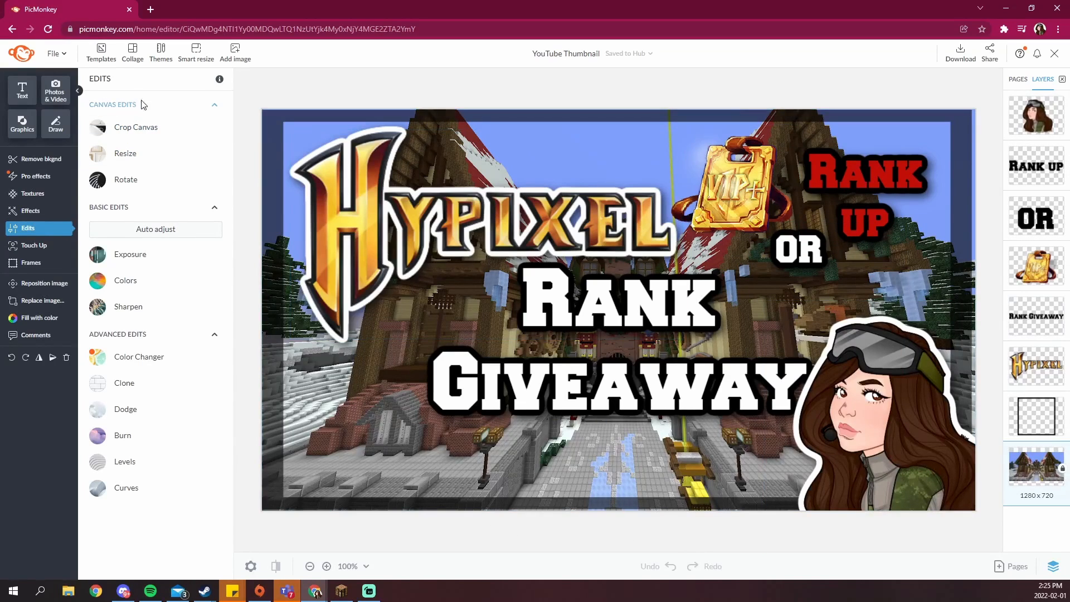
{"action": "left_click", "coordinate": [12, 29]}
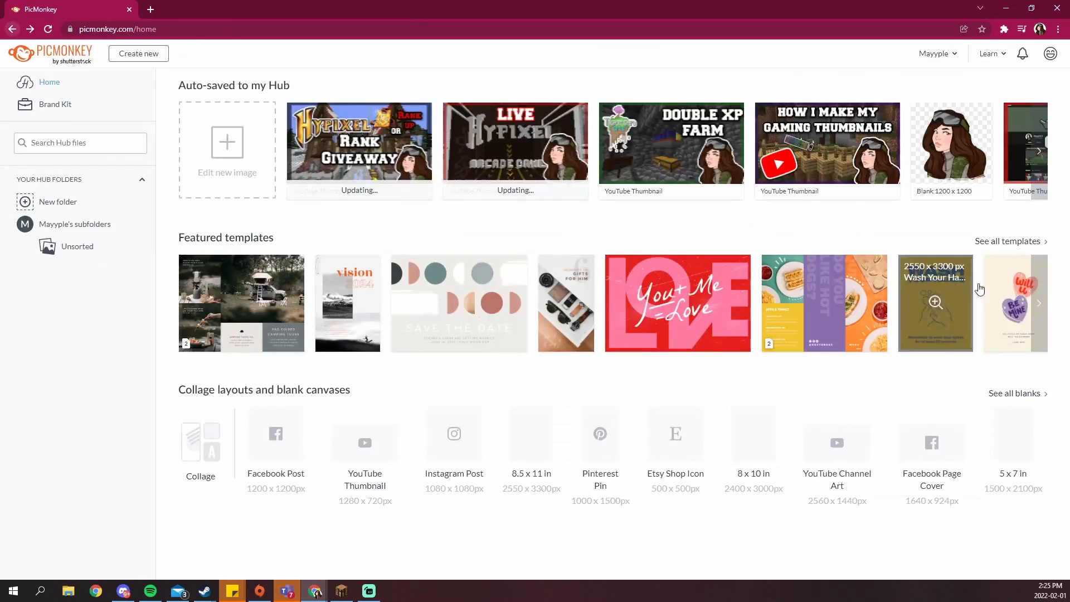
{"action": "left_click", "coordinate": [1044, 168]}
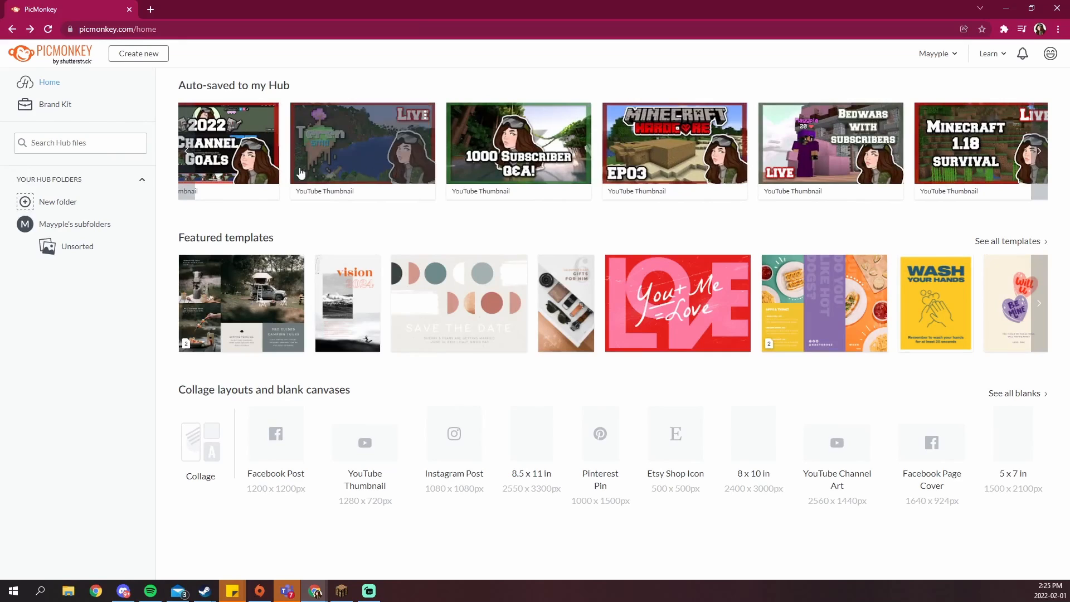
{"action": "left_click", "coordinate": [391, 194]}
{"action": "left_click", "coordinate": [490, 363]}
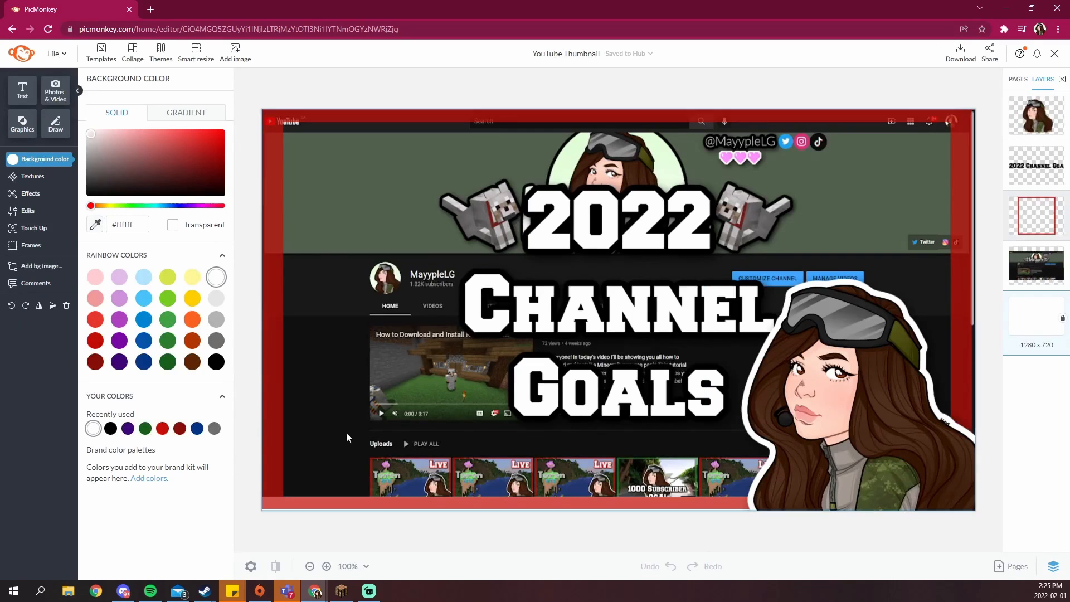
{"action": "left_click", "coordinate": [22, 53]}
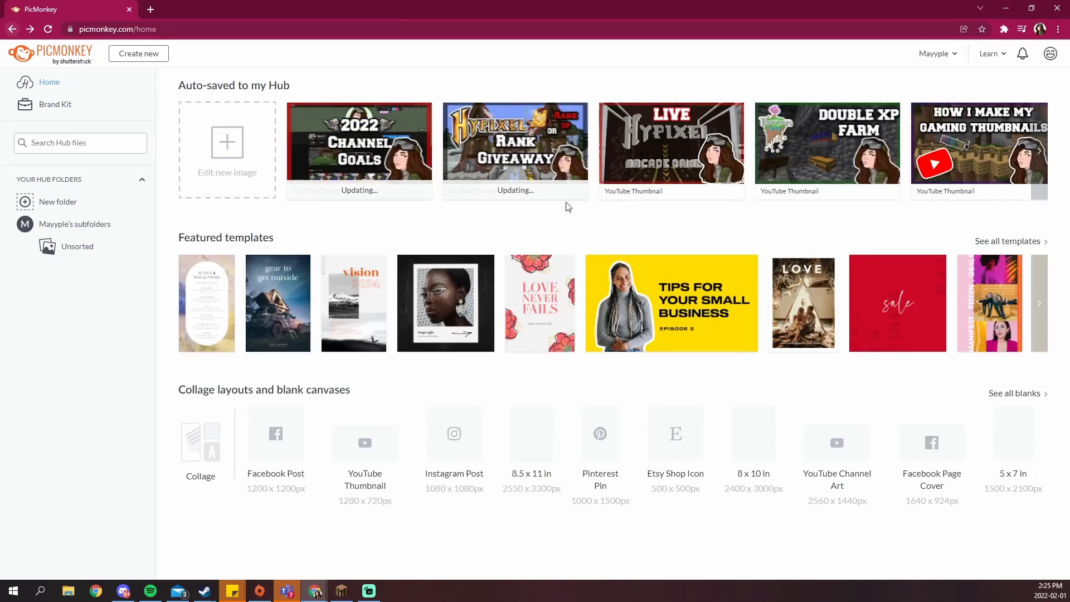
Step: Open the Teren SMP Live and Minecraft Prisons thumbnails in turn to compare their logos, text and borders
{"action": "left_click", "coordinate": [566, 203]}
{"action": "left_click", "coordinate": [490, 363]}
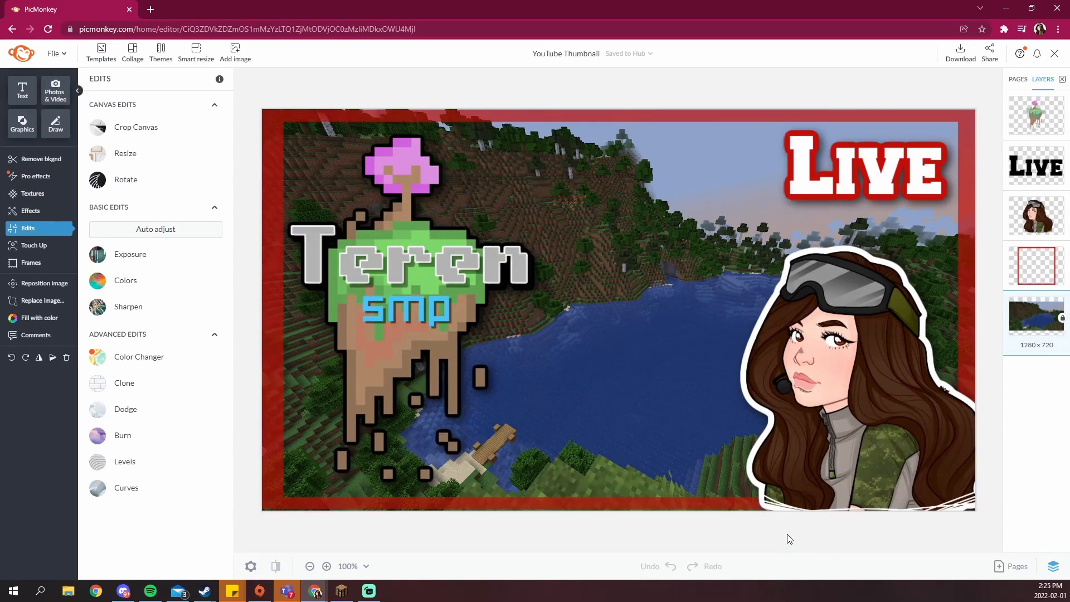
{"action": "left_click", "coordinate": [13, 29]}
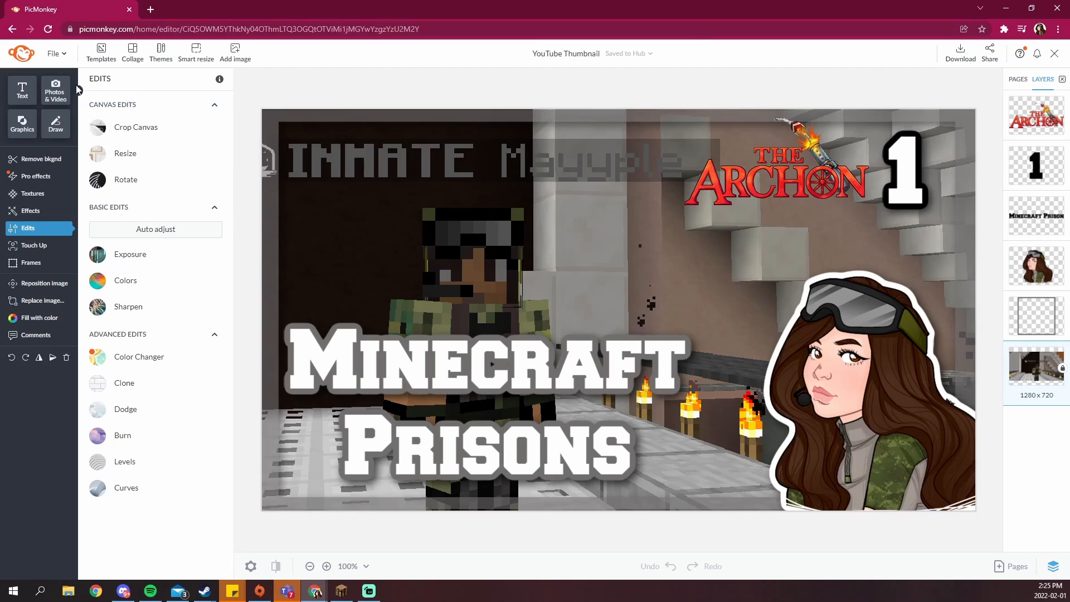
{"action": "left_click", "coordinate": [13, 29]}
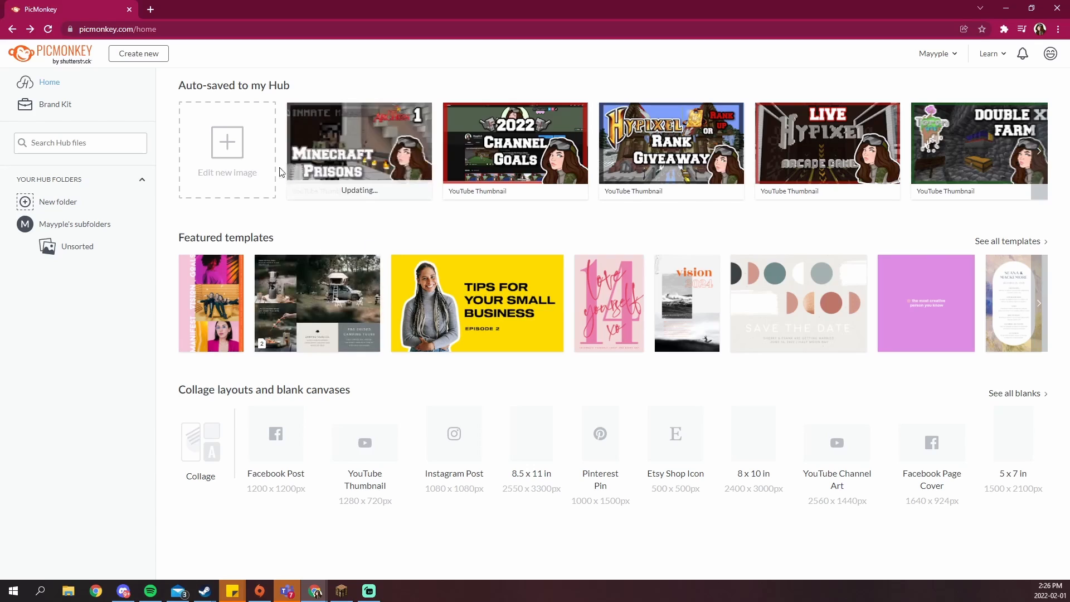
Step: Reopen the original "How I Make My Gaming Thumbnails" image from the auto-saved designs for editing
{"action": "left_click", "coordinate": [1042, 170]}
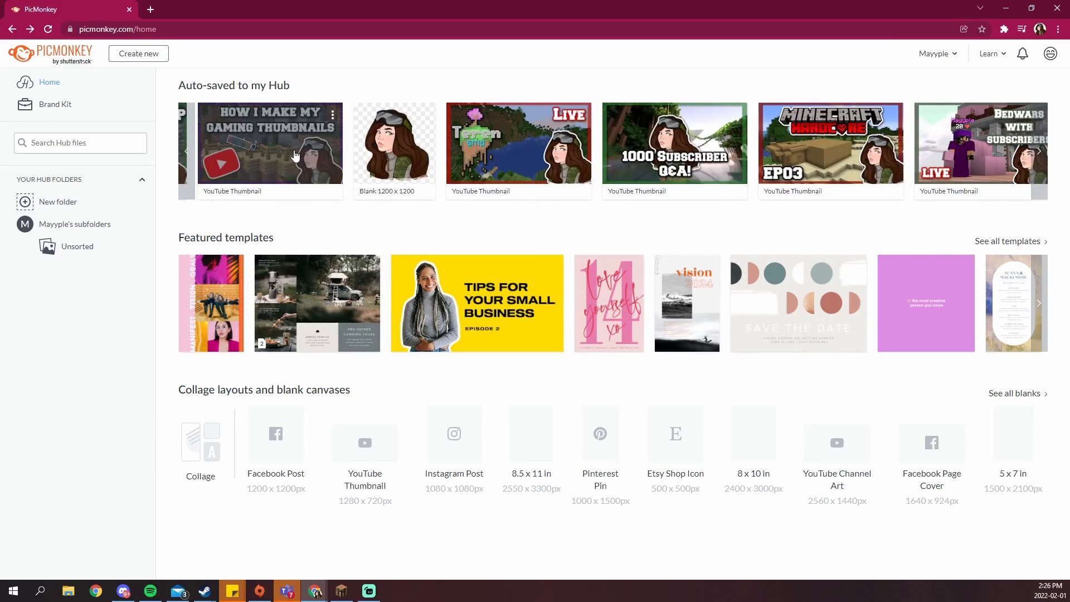
{"action": "left_click", "coordinate": [270, 143]}
{"action": "left_click", "coordinate": [489, 363]}
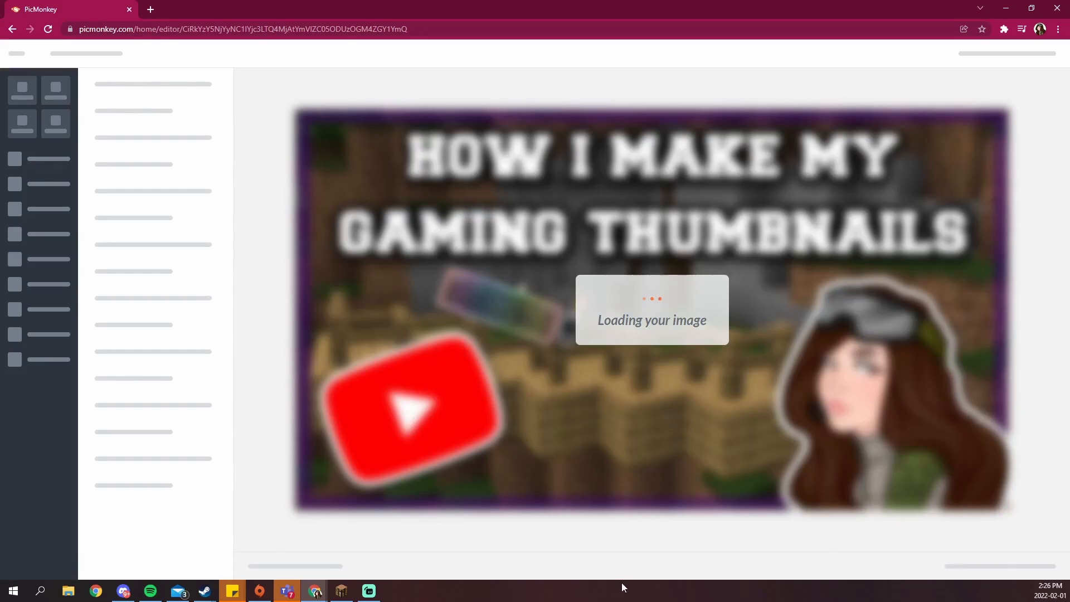